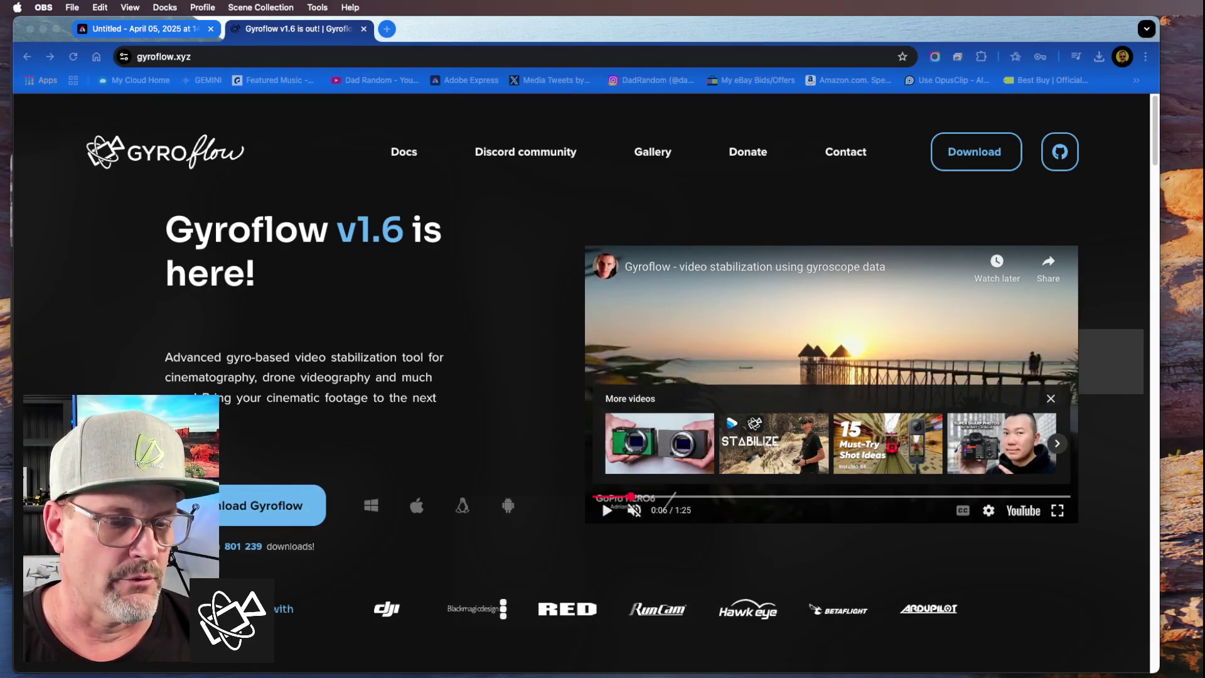
# Look over the Gyroflow v1.6 release page at gyroflow.xyz in Chrome
pyautogui.moveTo(815, 675)
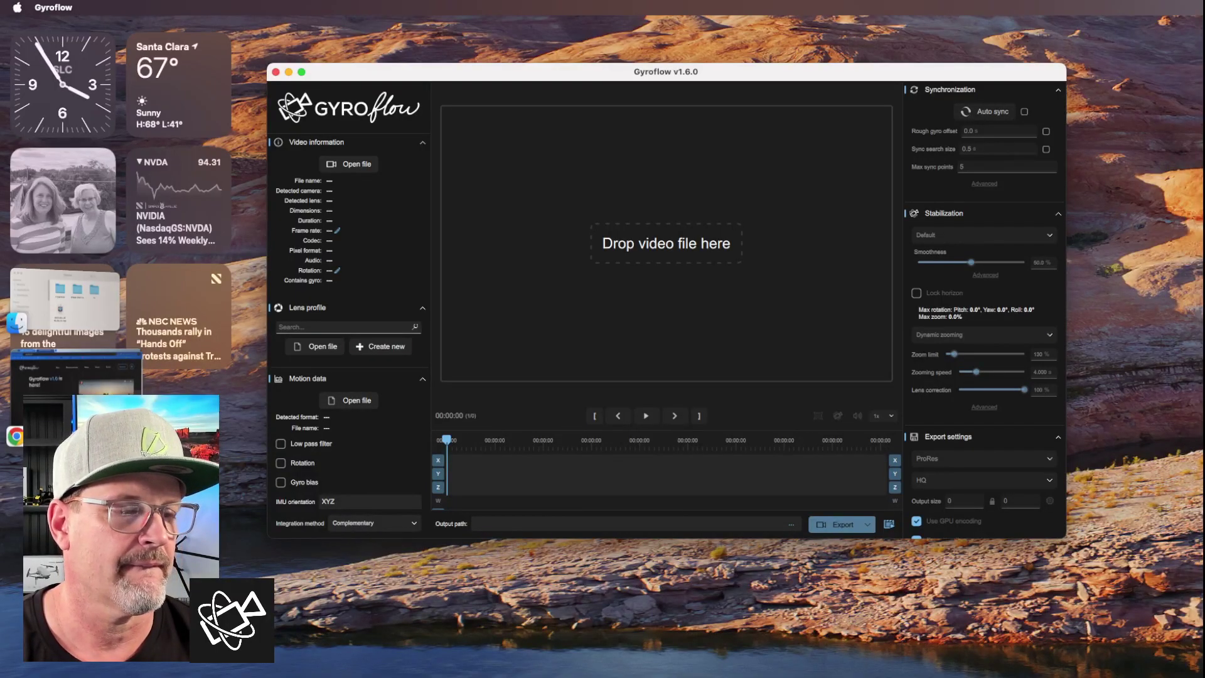
# Switch to Gyroflow, move and enlarge its window to show every panel, then start opening a video
pyautogui.press('super+Tab')
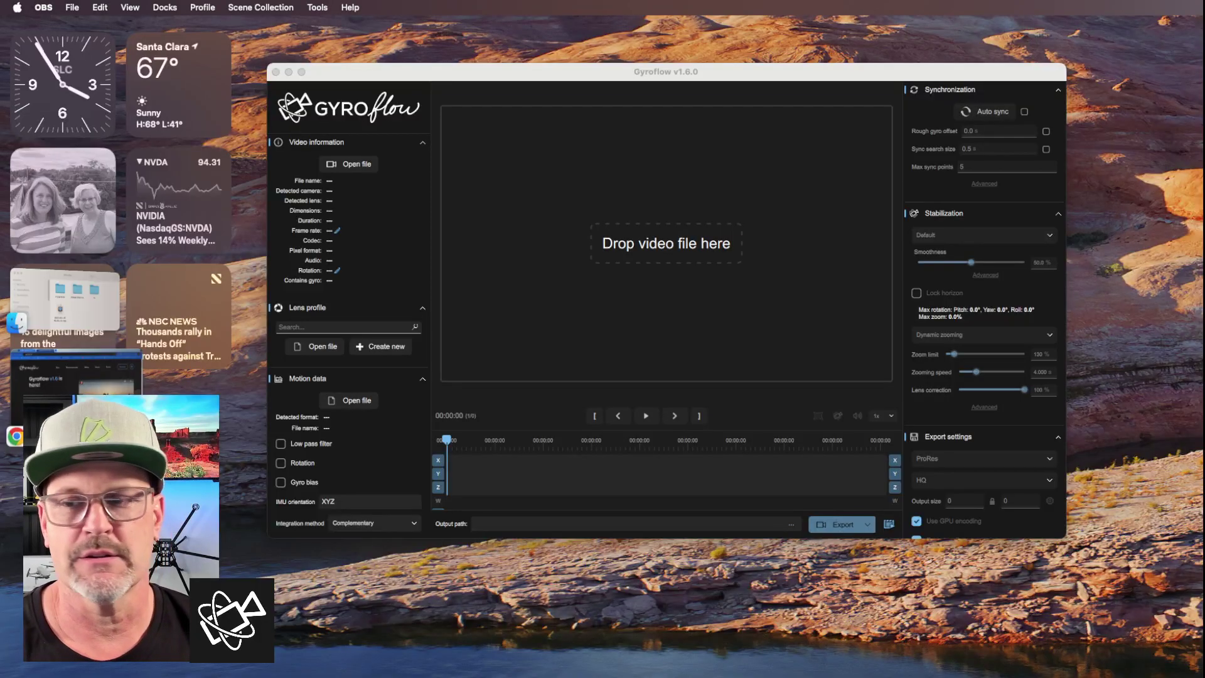
pyautogui.moveTo(490, 77); pyautogui.dragTo(232, 43)
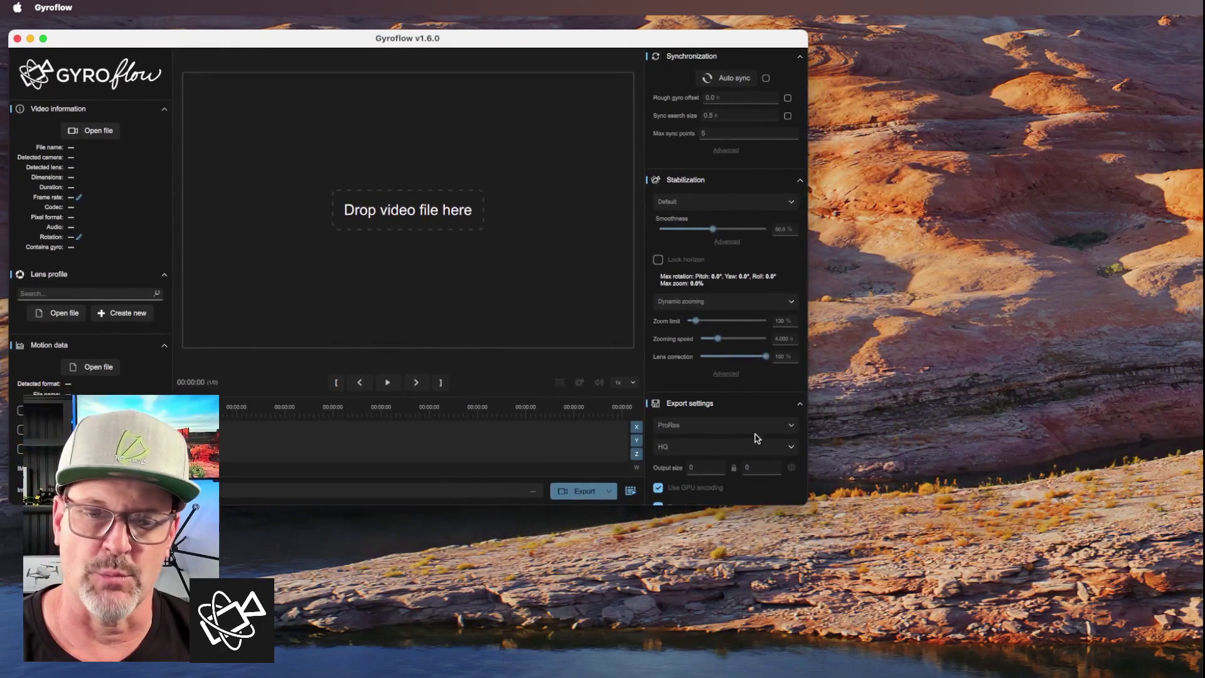
pyautogui.moveTo(808, 504); pyautogui.dragTo(1185, 654)
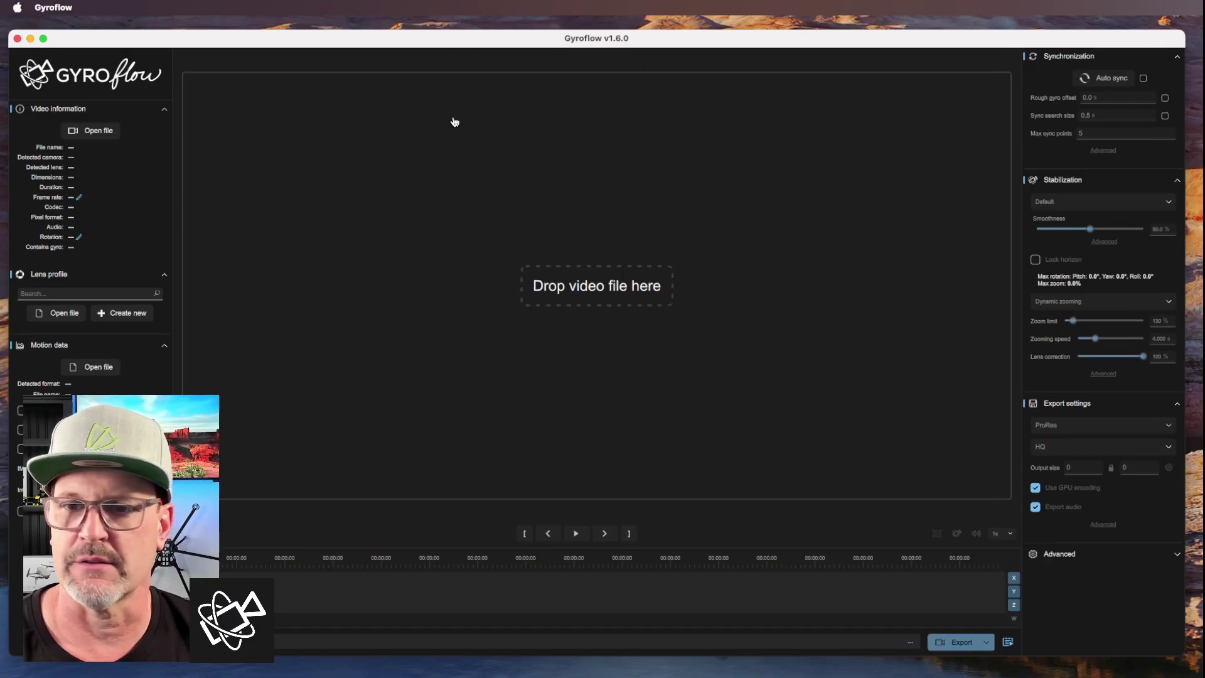
pyautogui.moveTo(458, 48); pyautogui.dragTo(459, 44)
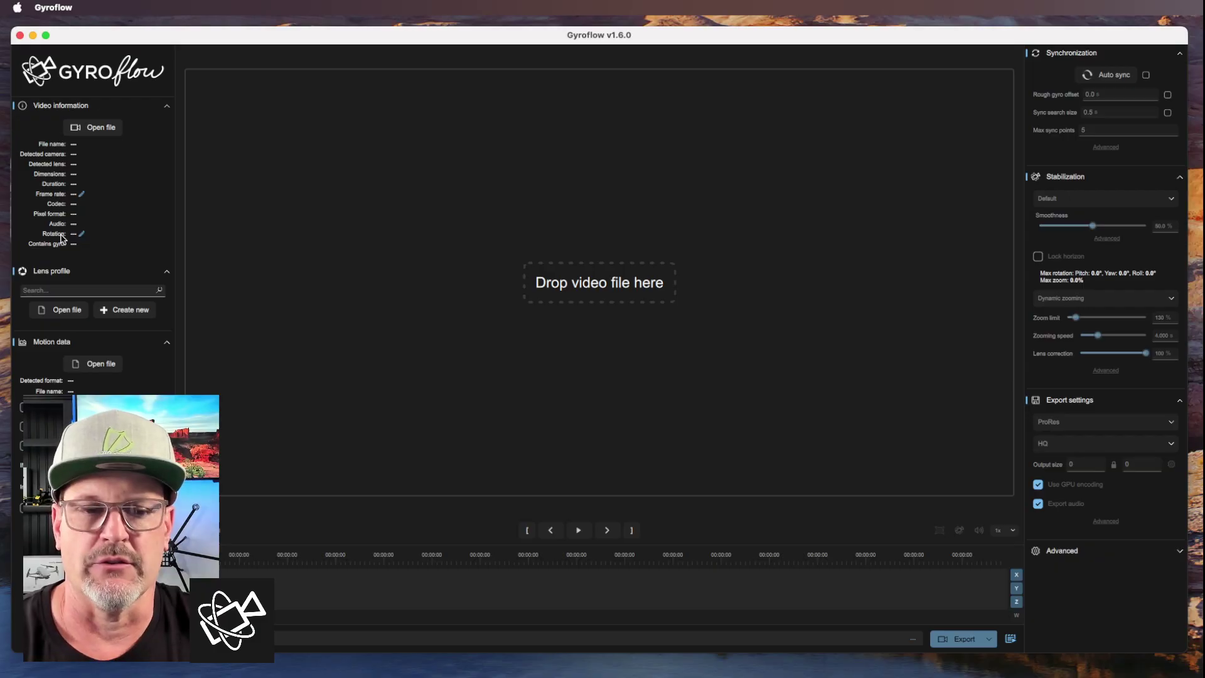
pyautogui.click(121, 129)
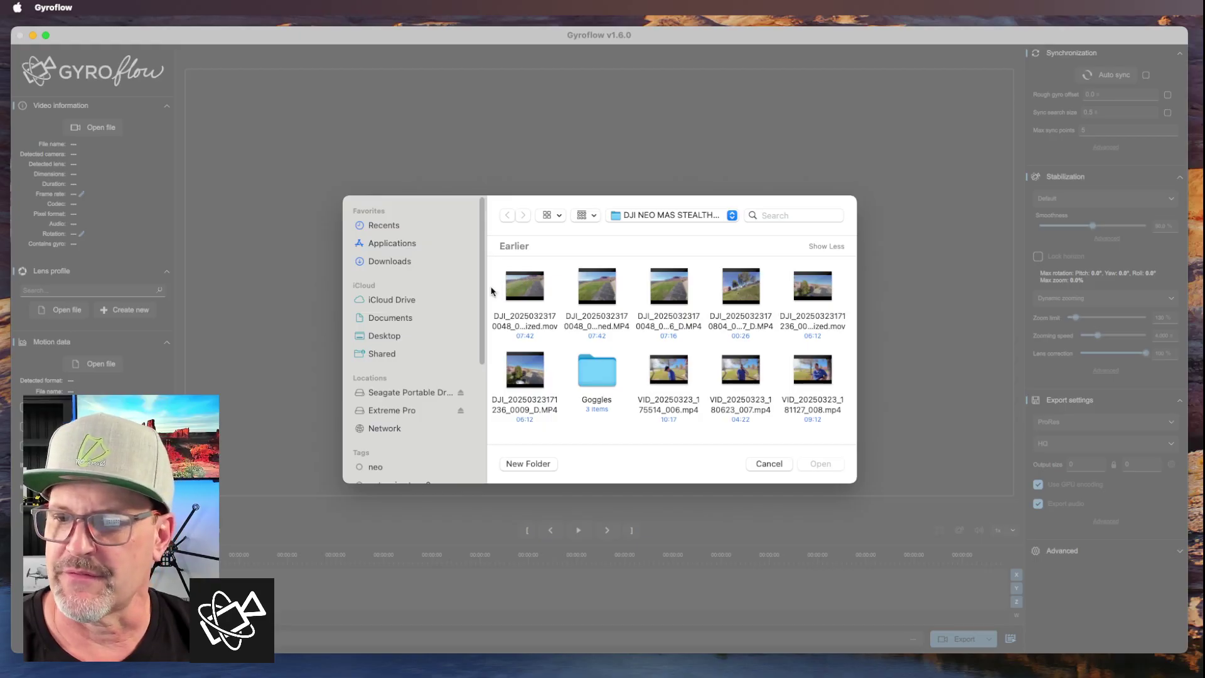
# Choose Extreme Pro in the picker sidebar and open its DJI NEO BUDGET FPV KIT folder
pyautogui.scroll(-1, 388, 349)
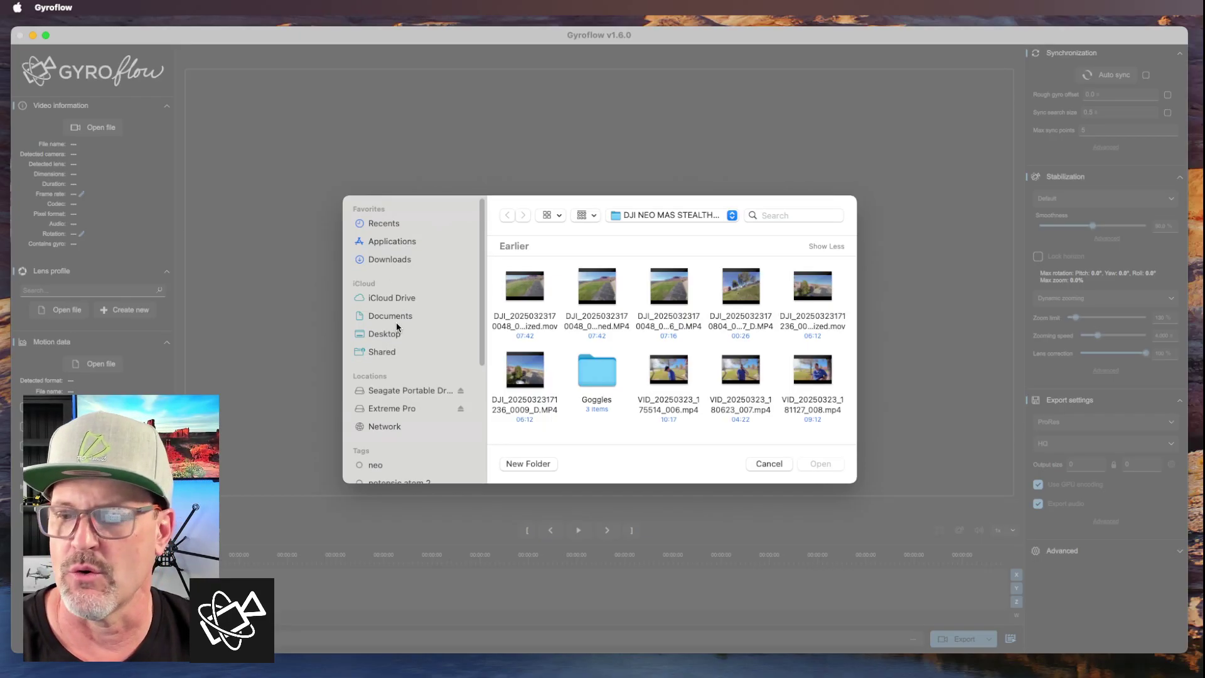
pyautogui.click(392, 409)
pyautogui.scroll(-3, 595, 394)
pyautogui.scroll(-2, 596, 394)
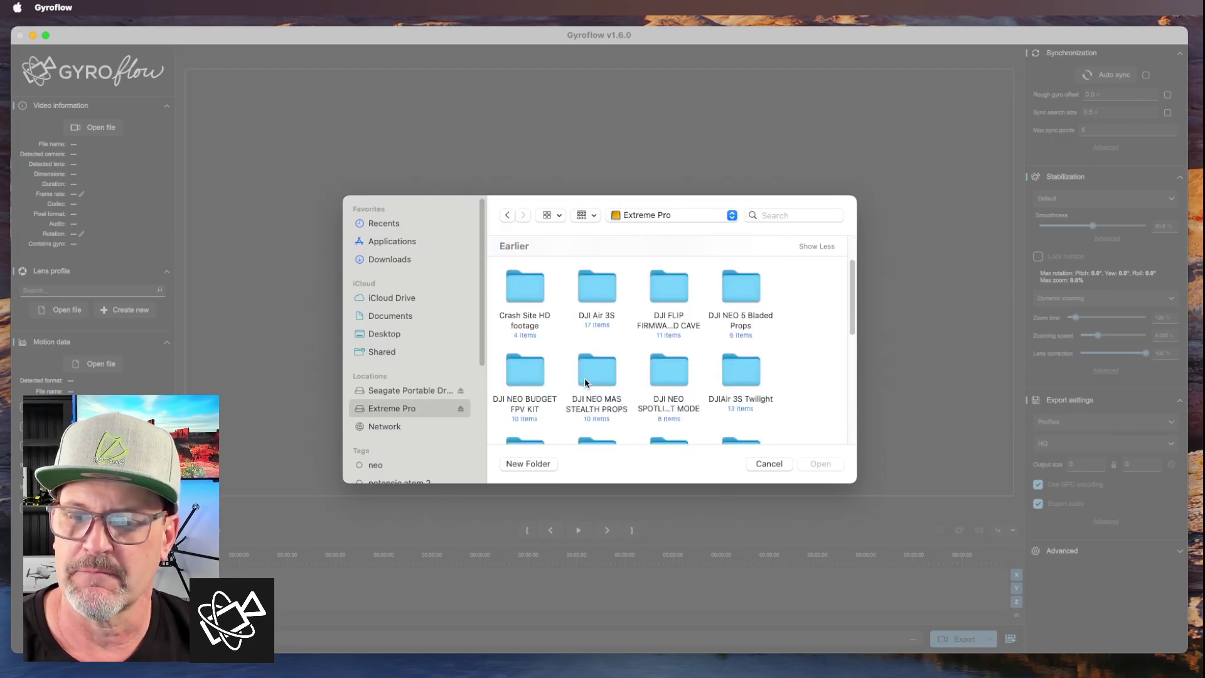
pyautogui.doubleClick(529, 385)
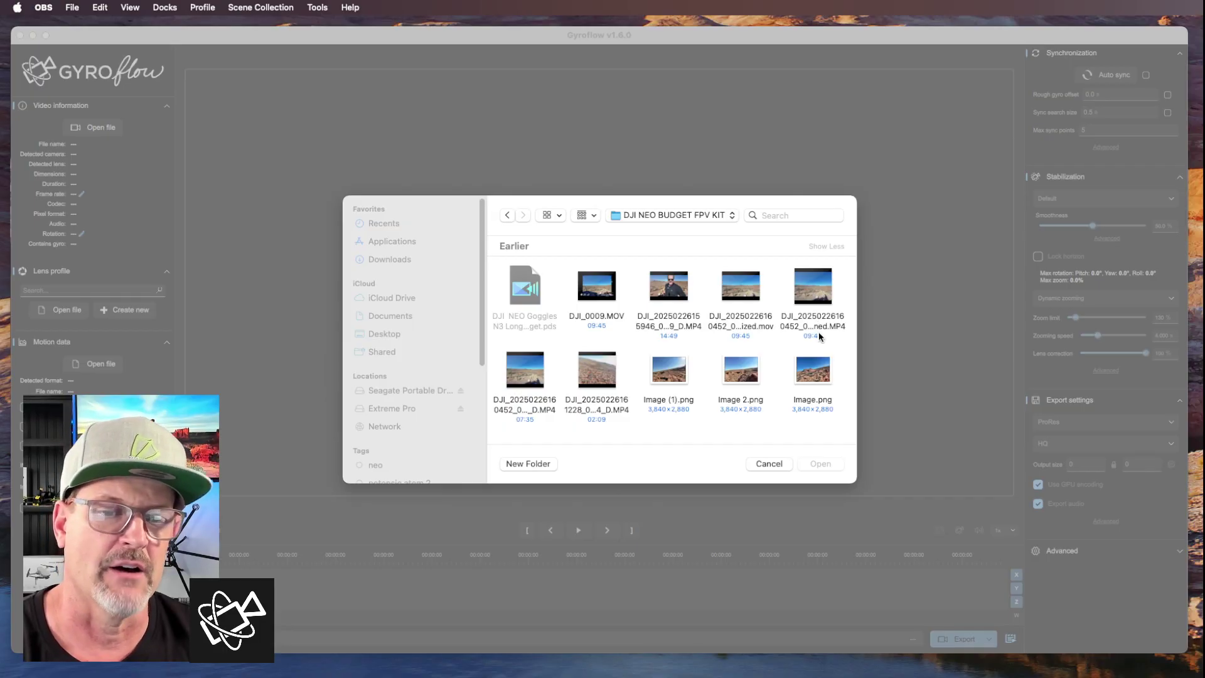
# Resize the file picker's width and height until the clip thumbnails wrap into two rows
pyautogui.moveTo(857, 343); pyautogui.dragTo(1027, 359)
pyautogui.moveTo(738, 484)
pyautogui.mouseDown()
pyautogui.moveTo(739, 541)
pyautogui.moveTo(736, 463)
pyautogui.mouseUp()
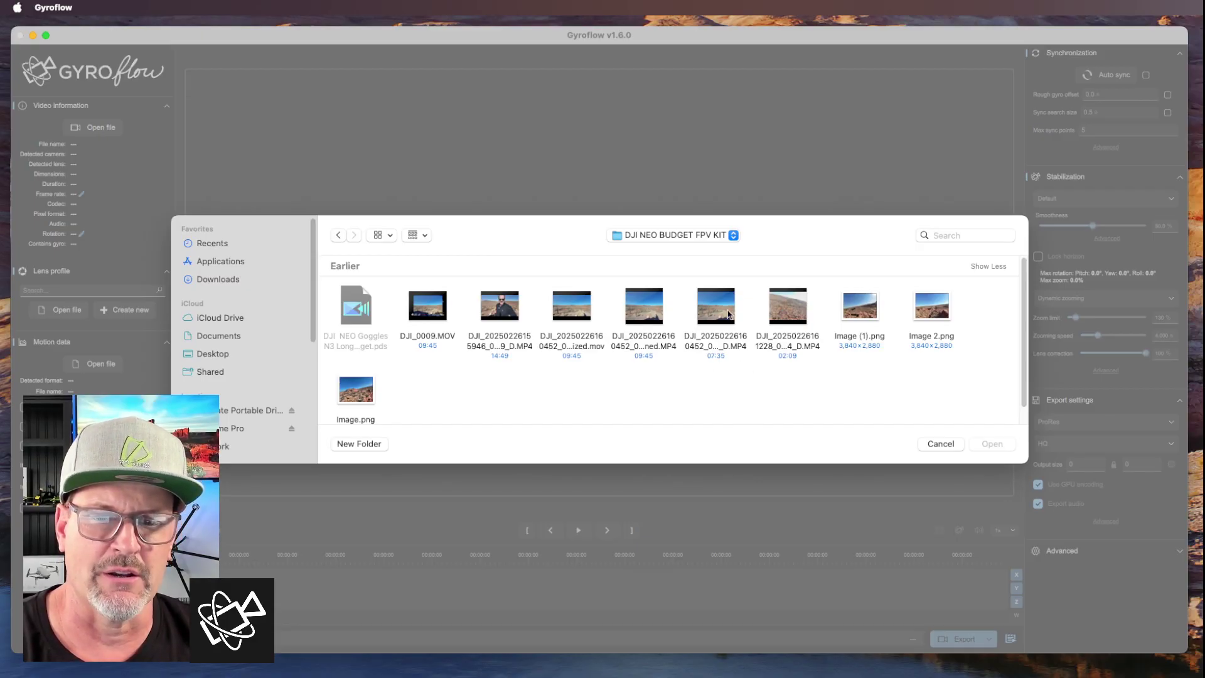
pyautogui.moveTo(1027, 359); pyautogui.dragTo(878, 364)
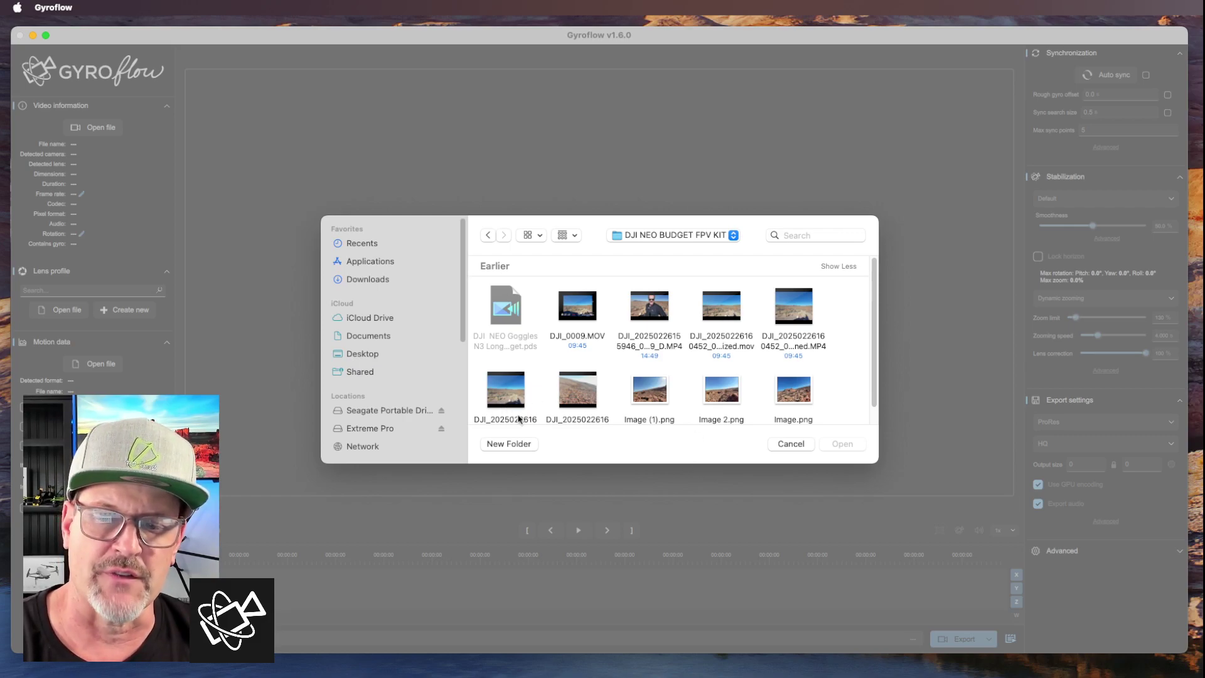
pyautogui.moveTo(596, 462)
pyautogui.mouseDown()
pyautogui.moveTo(597, 490)
pyautogui.moveTo(598, 478)
pyautogui.mouseUp()
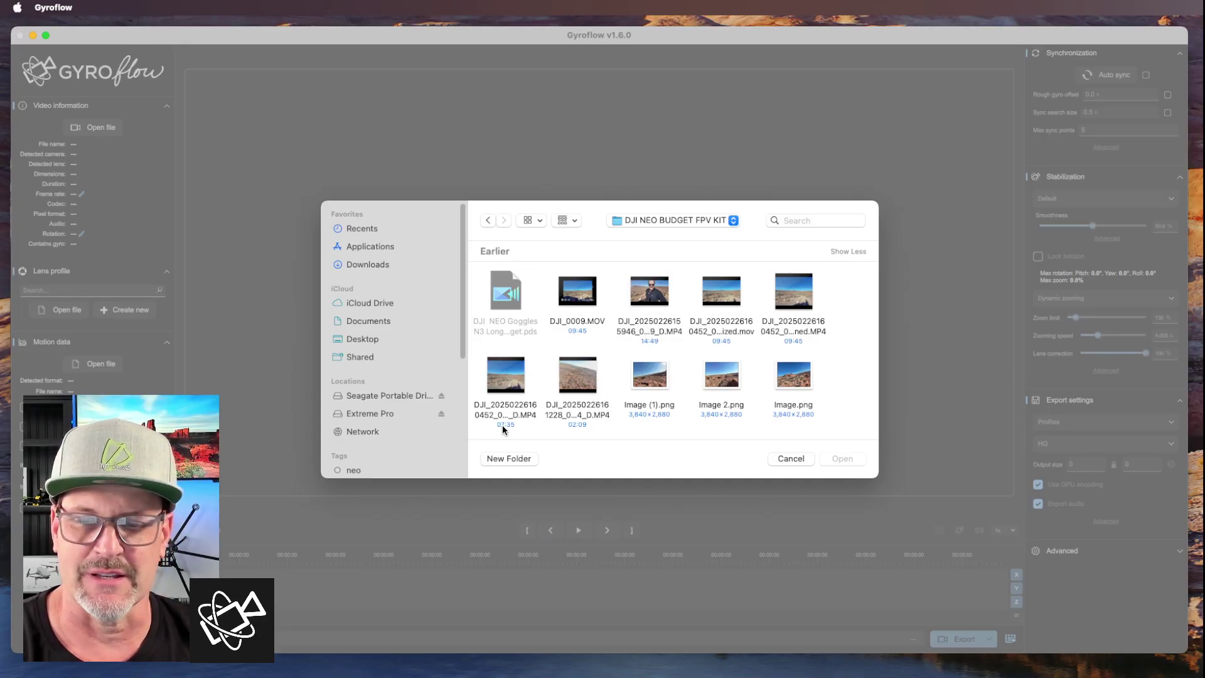
# Select the 07:35 and 02:09 DJI MP4 clips and open them together
pyautogui.click(510, 379)
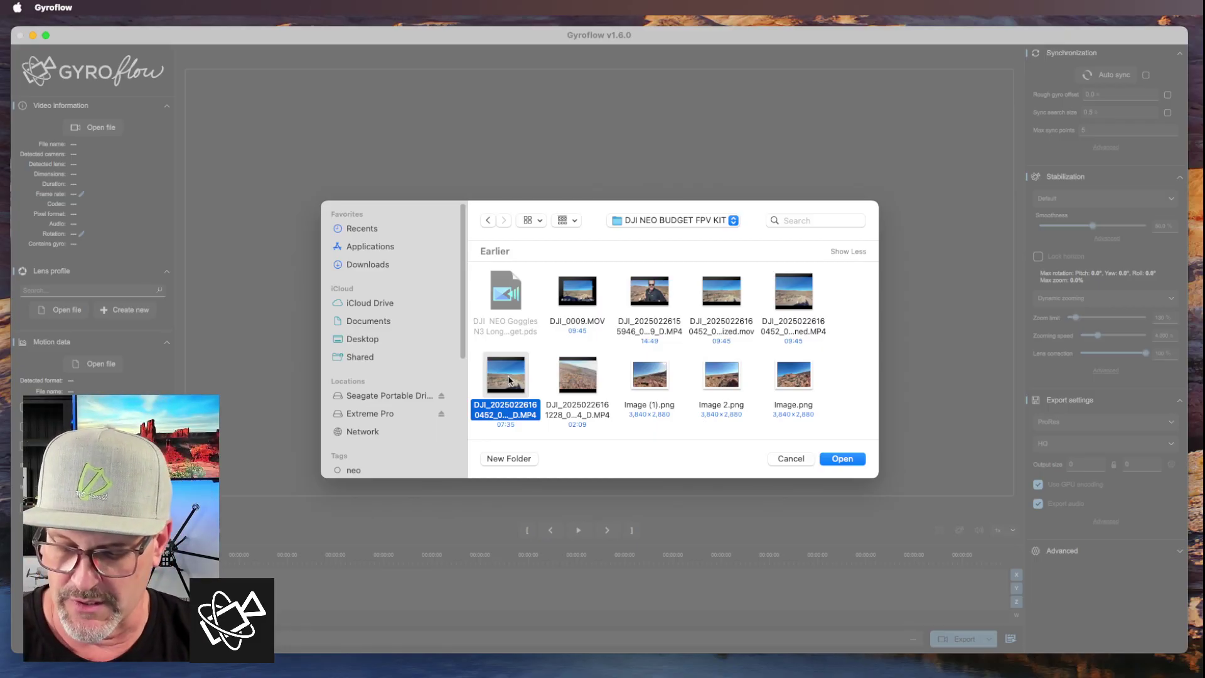
pyautogui.rightClick(573, 386)
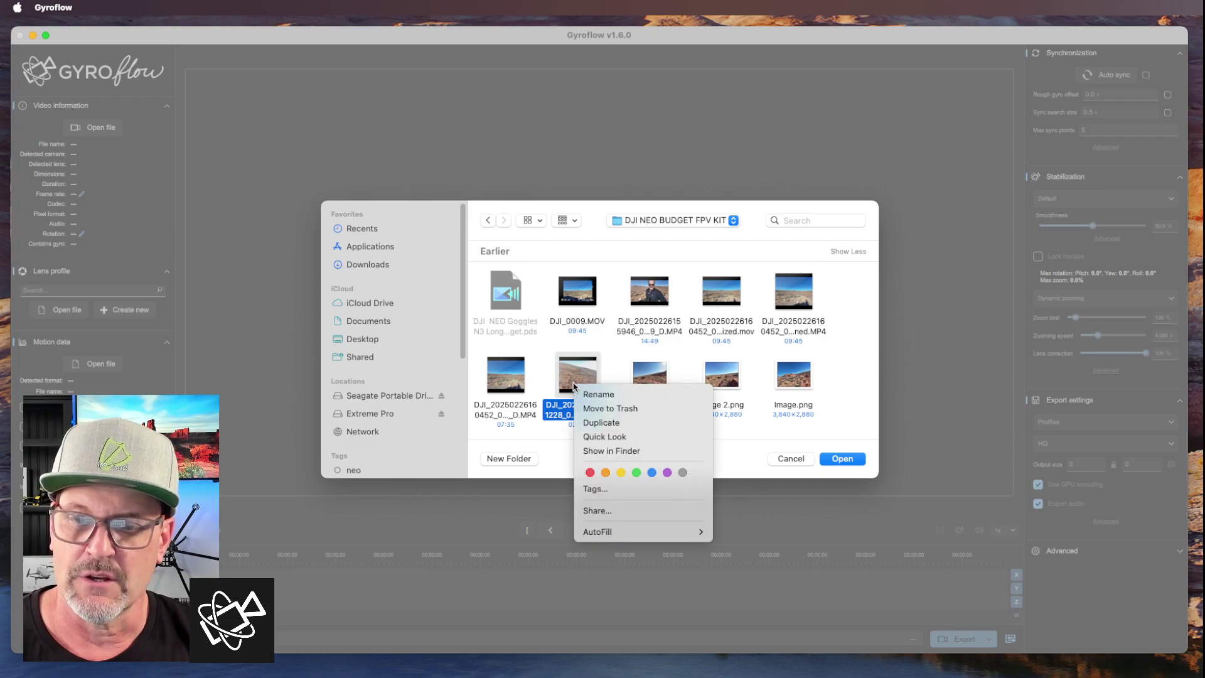
pyautogui.click(516, 376)
pyautogui.keyDown('super'); pyautogui.click(516, 377); pyautogui.keyUp('super')
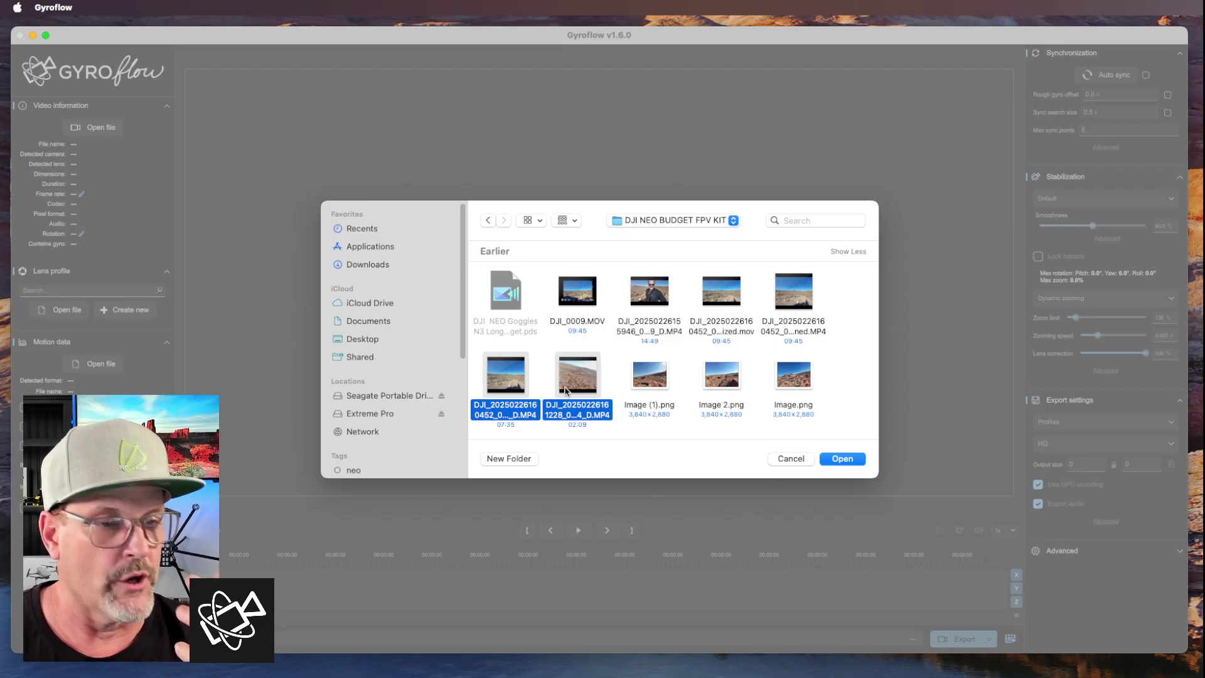
pyautogui.click(844, 459)
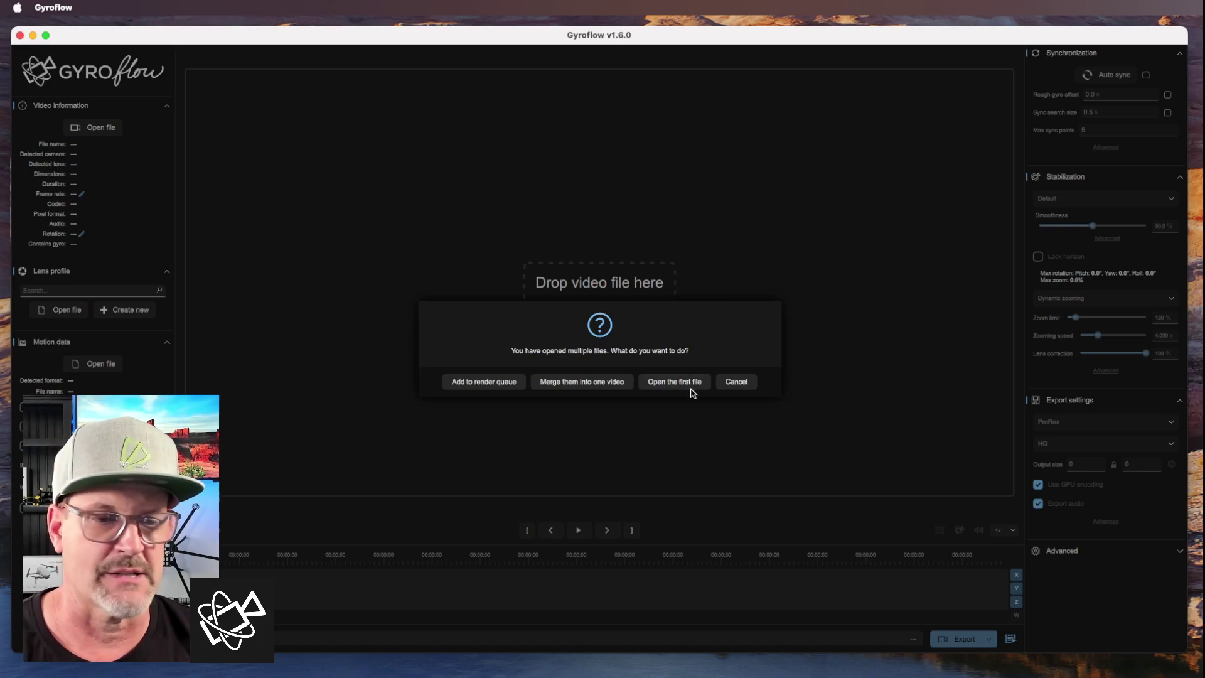
# Cancel the multiple-files prompt, open only the 7 m 35 s DJI Neo clip, and play it
pyautogui.click(738, 387)
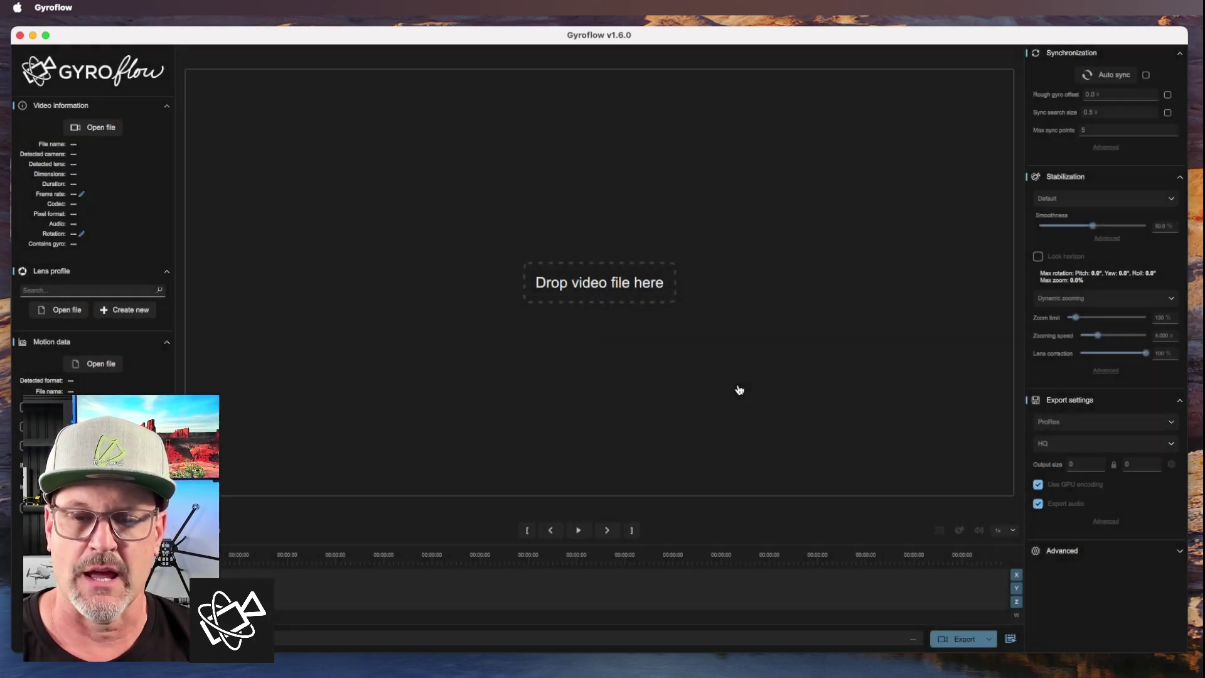
pyautogui.click(602, 304)
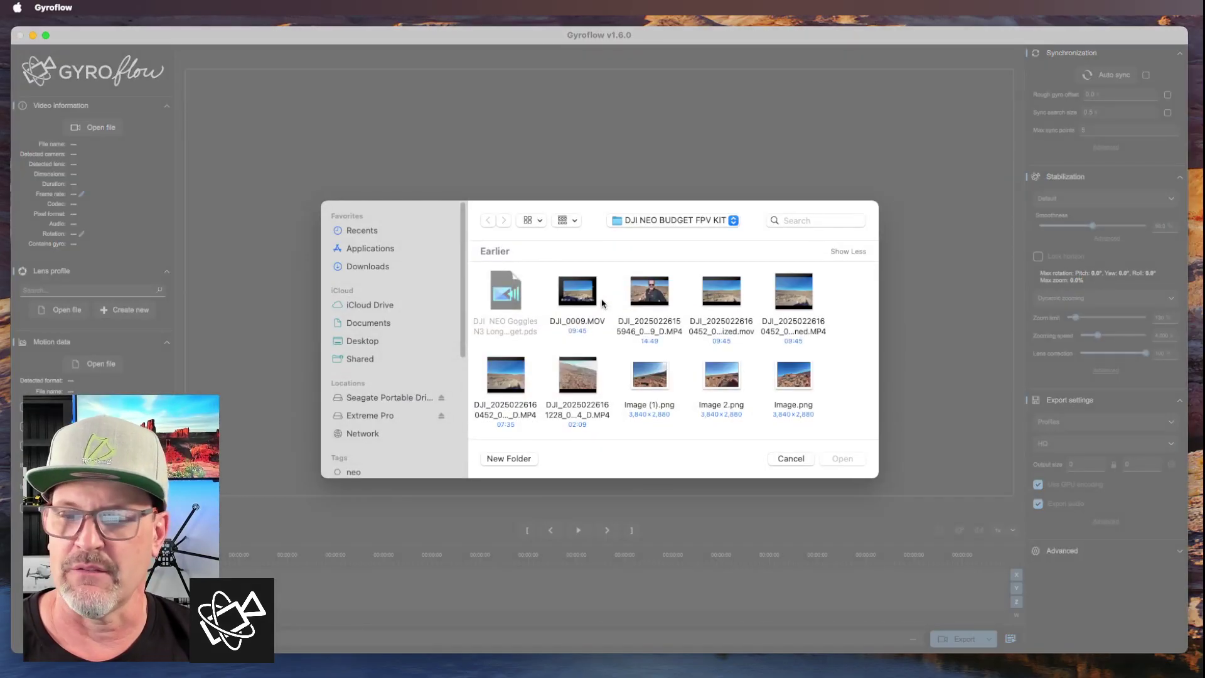
pyautogui.click(508, 384)
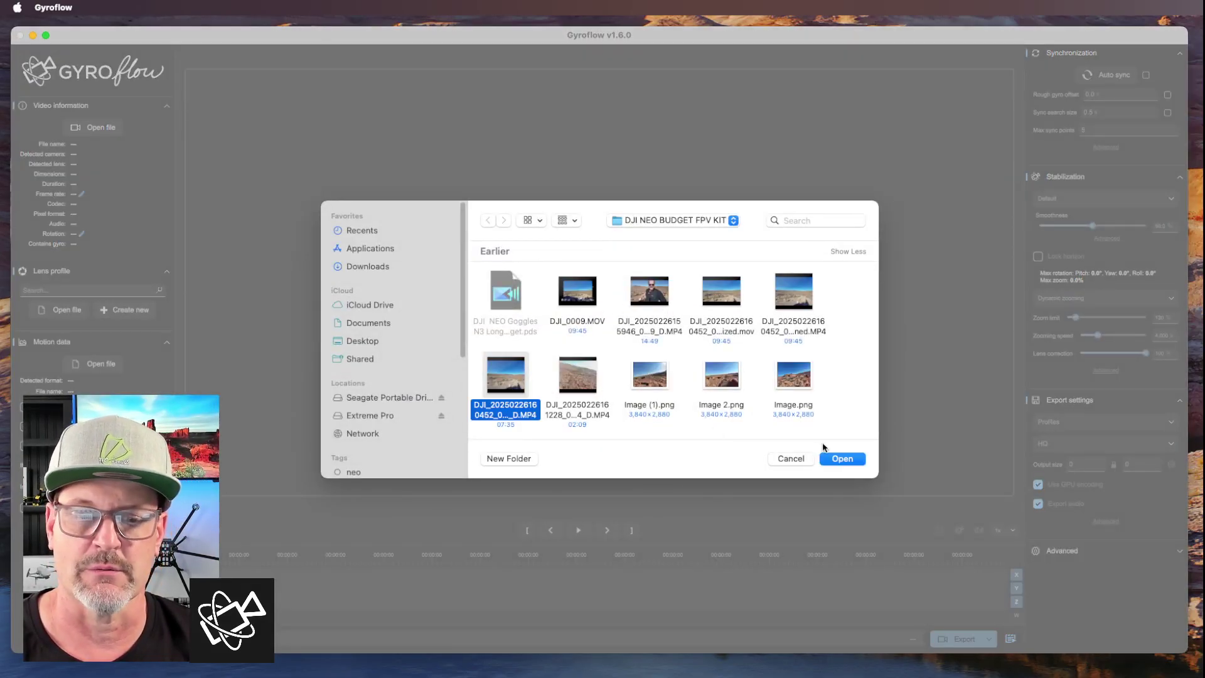
pyautogui.click(842, 458)
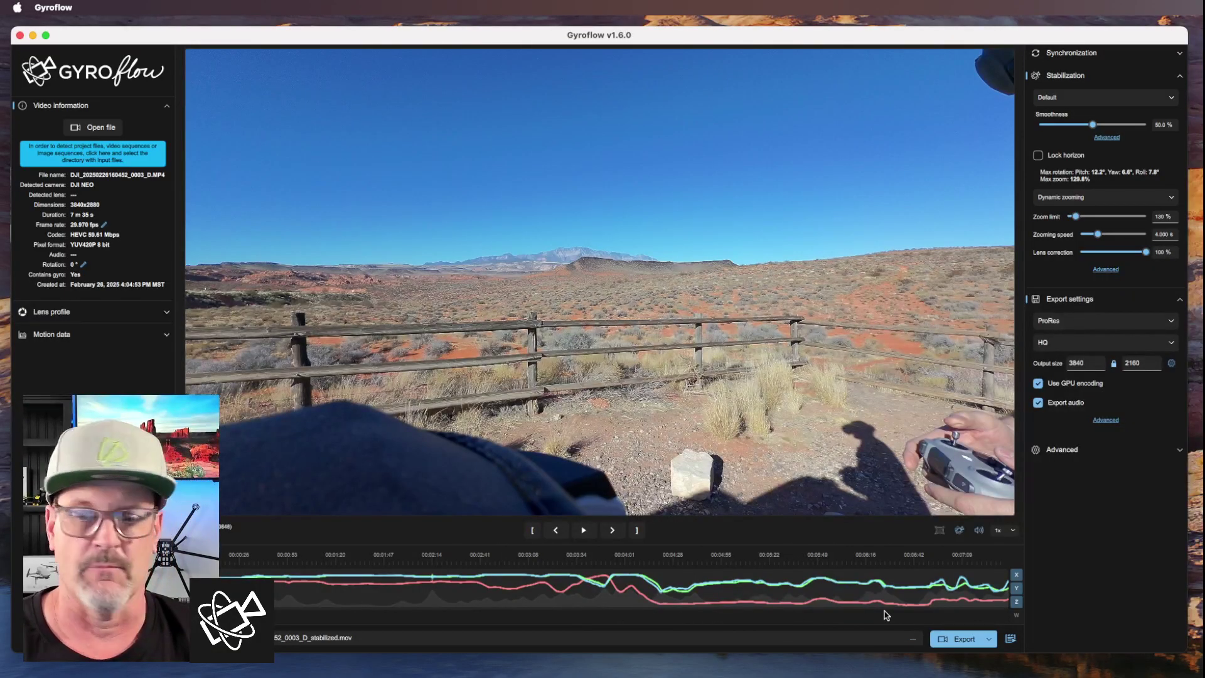
pyautogui.click(584, 531)
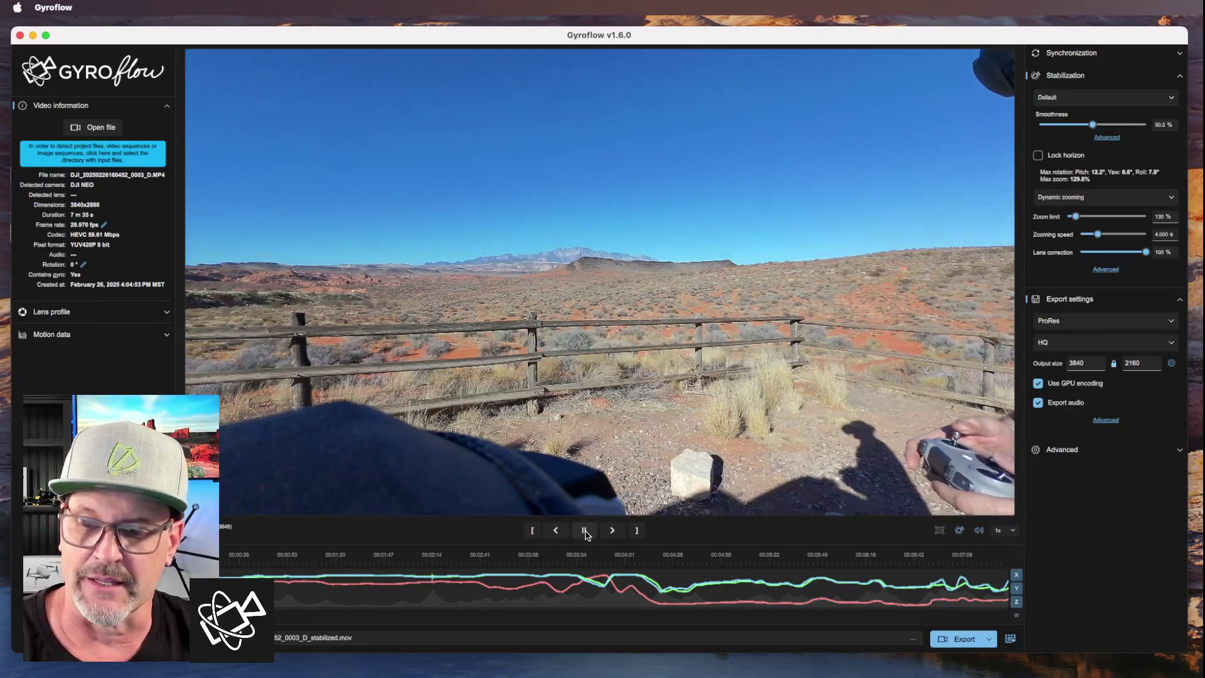
# Scrub the preview to about 00:02:41, pause, and raise smoothness to 70.9%
pyautogui.click(379, 556)
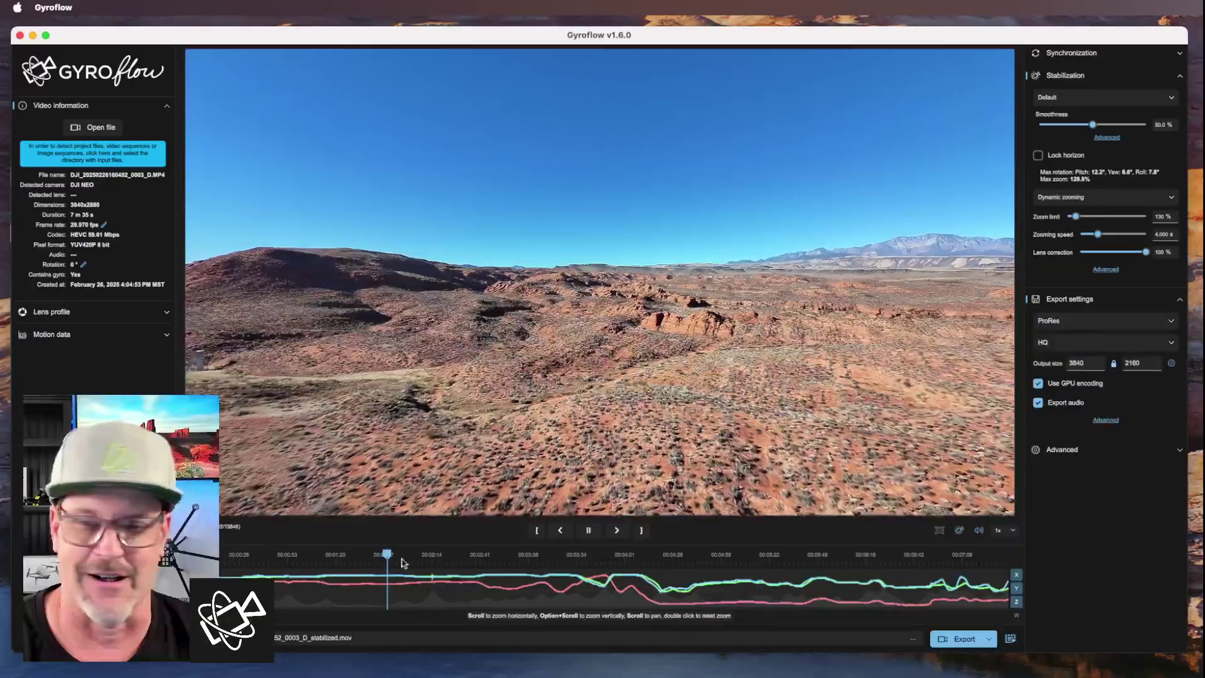
pyautogui.moveTo(414, 562); pyautogui.dragTo(478, 562)
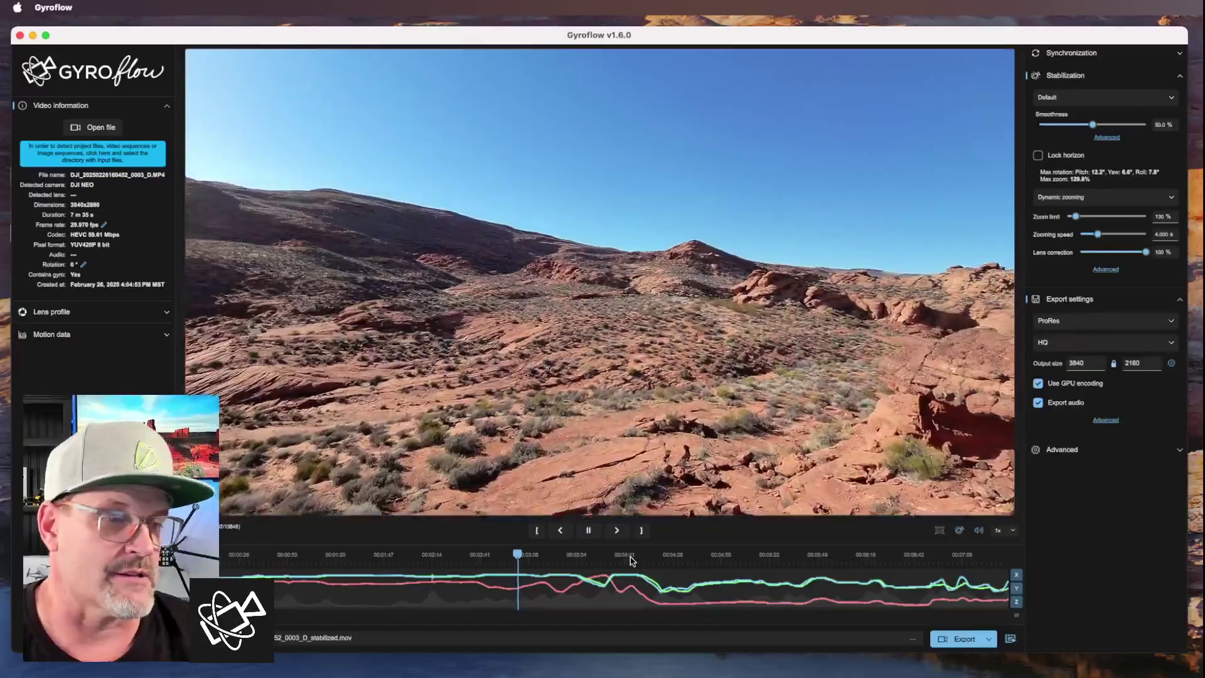
pyautogui.click(589, 531)
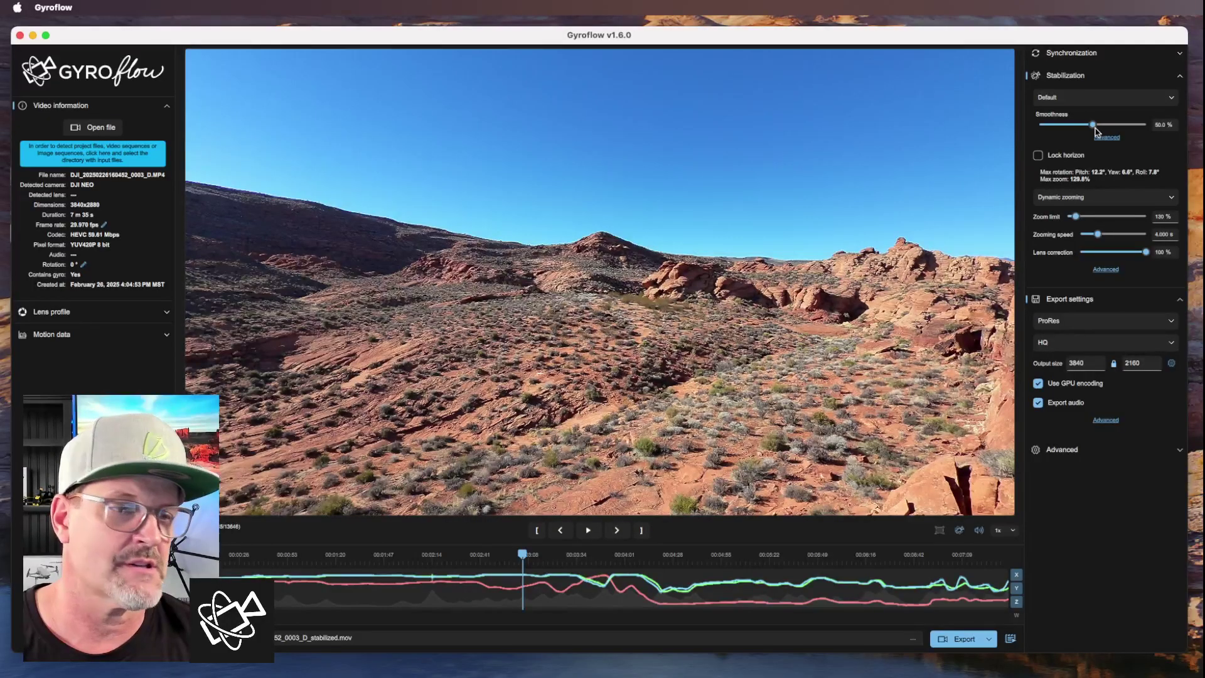
pyautogui.moveTo(1094, 129); pyautogui.dragTo(1114, 130)
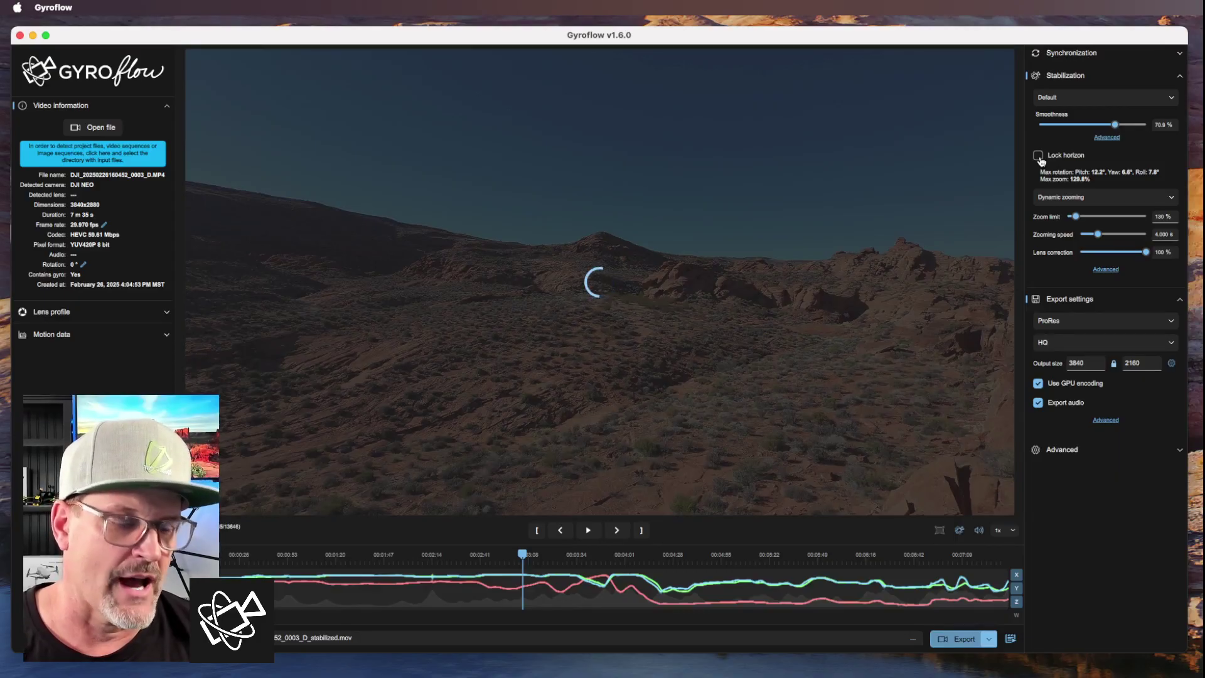
# Drag the Smoothness slider back down to 58.8%
pyautogui.moveTo(1116, 127); pyautogui.dragTo(1094, 129)
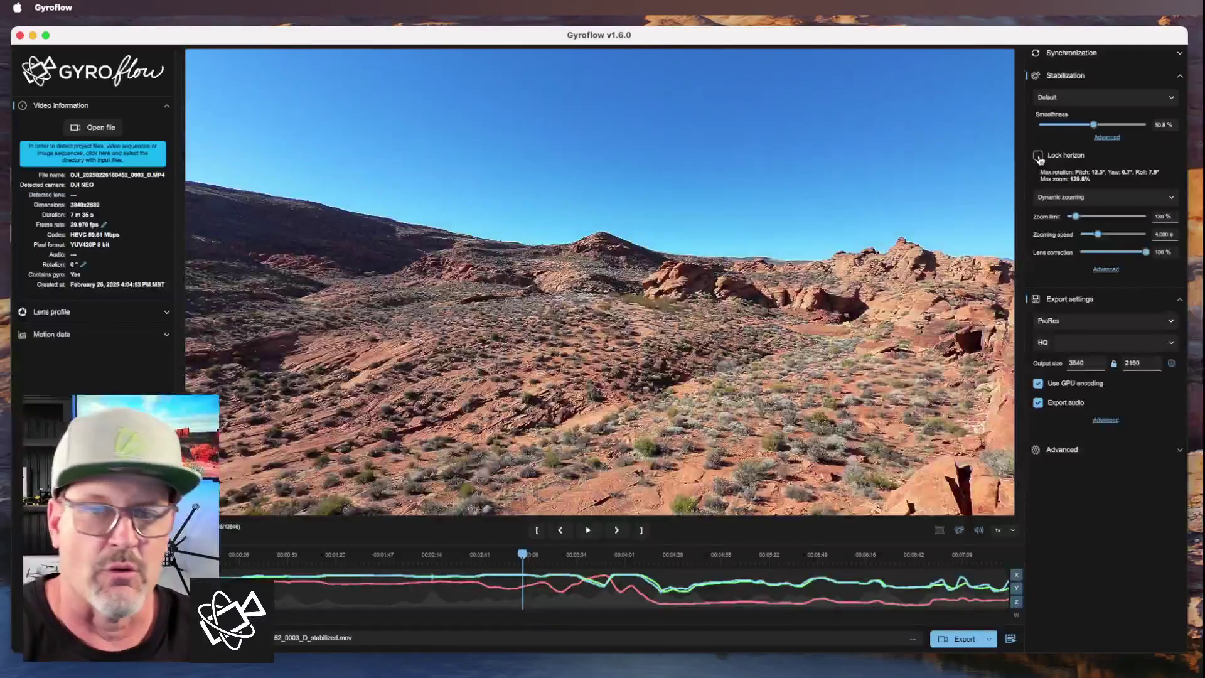
pyautogui.click(1038, 156)
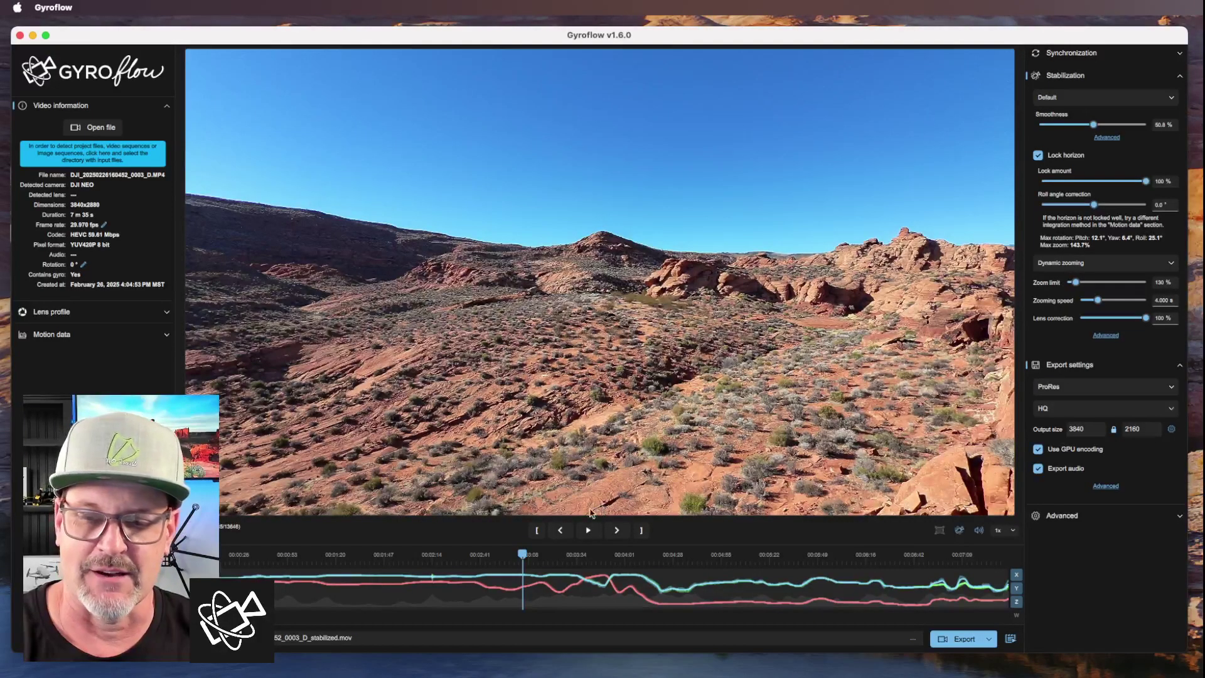
pyautogui.click(588, 531)
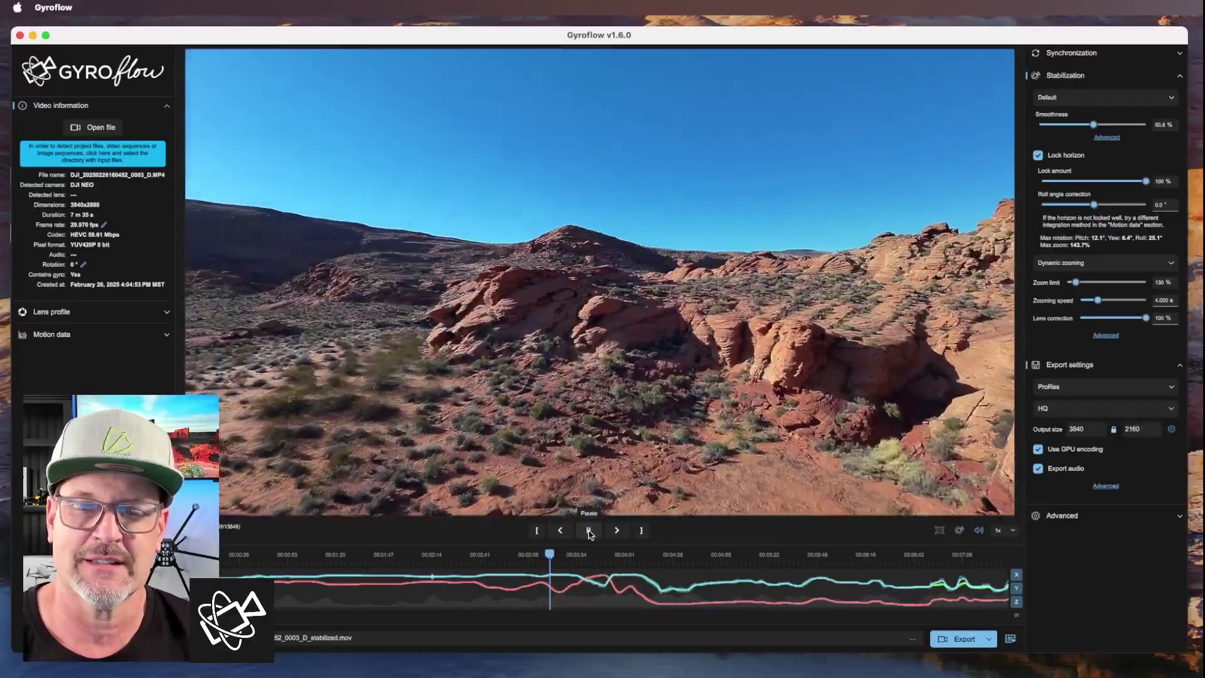
pyautogui.click(589, 532)
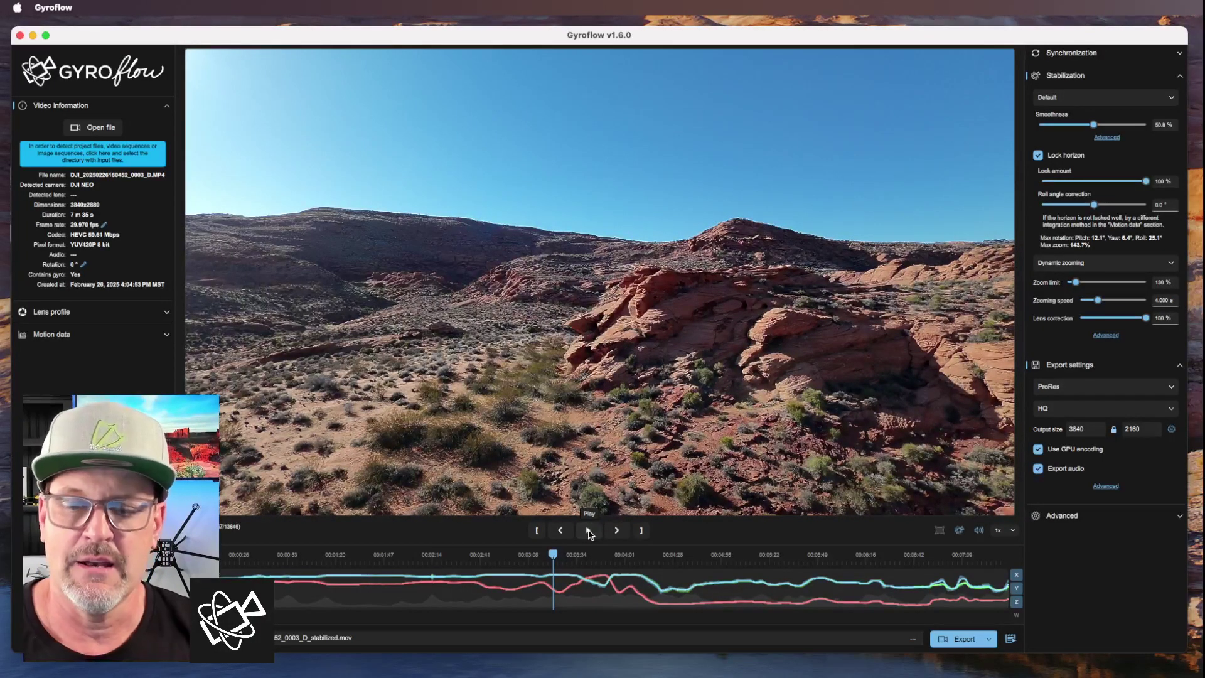
pyautogui.click(590, 532)
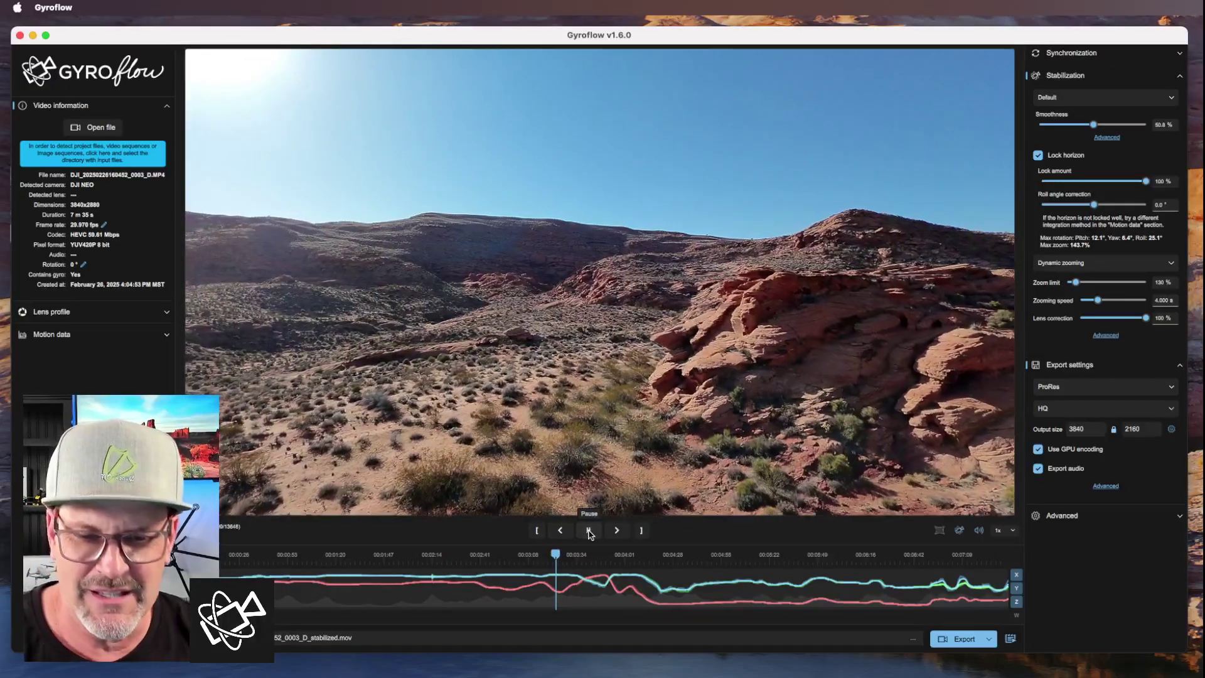
pyautogui.click(593, 532)
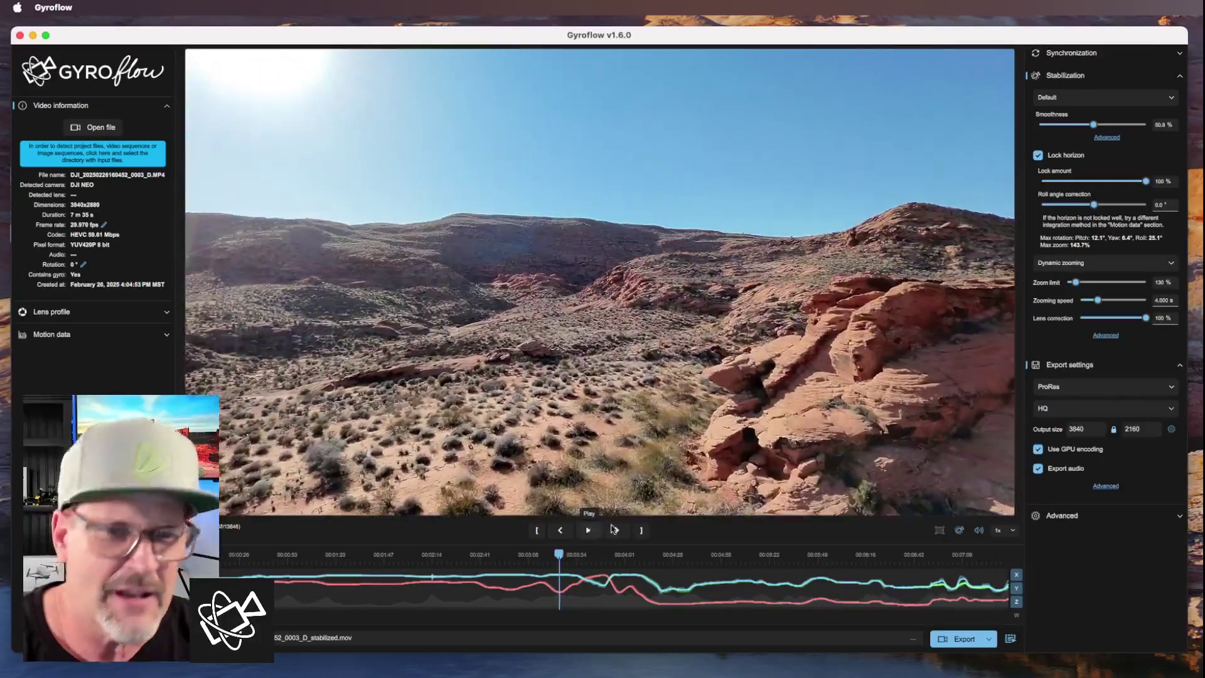
pyautogui.click(1037, 155)
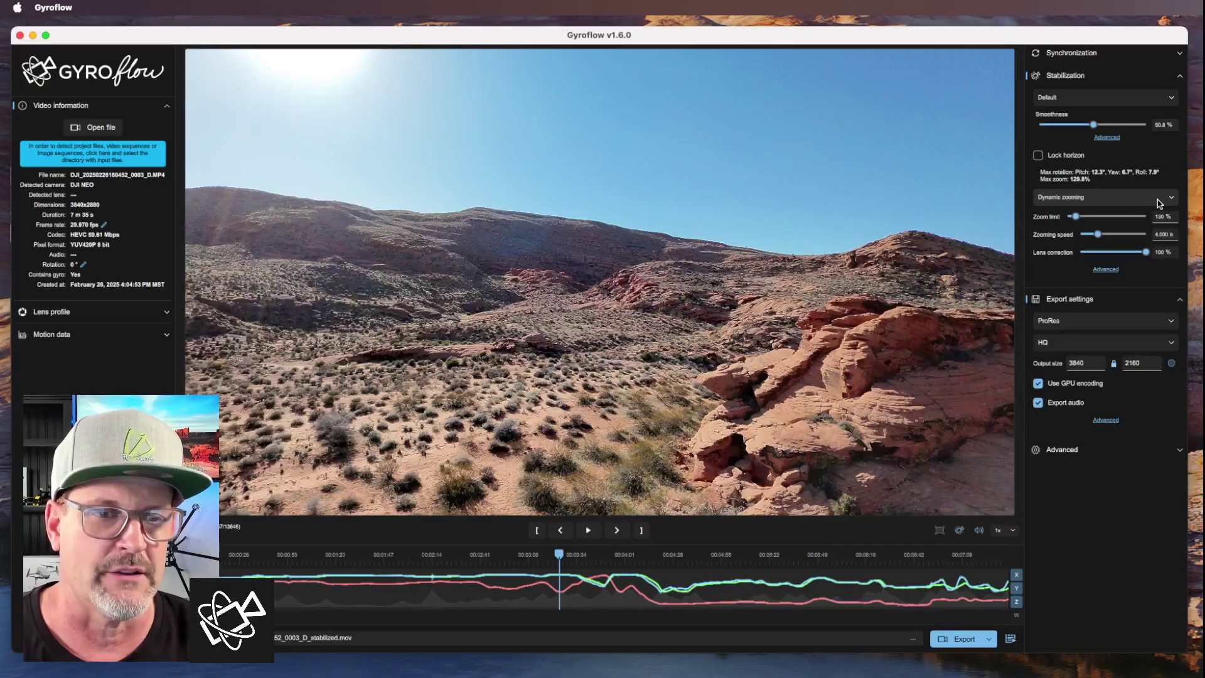
# Switch the zoom mode to static and play a stretch of footage to compare
pyautogui.click(1169, 201)
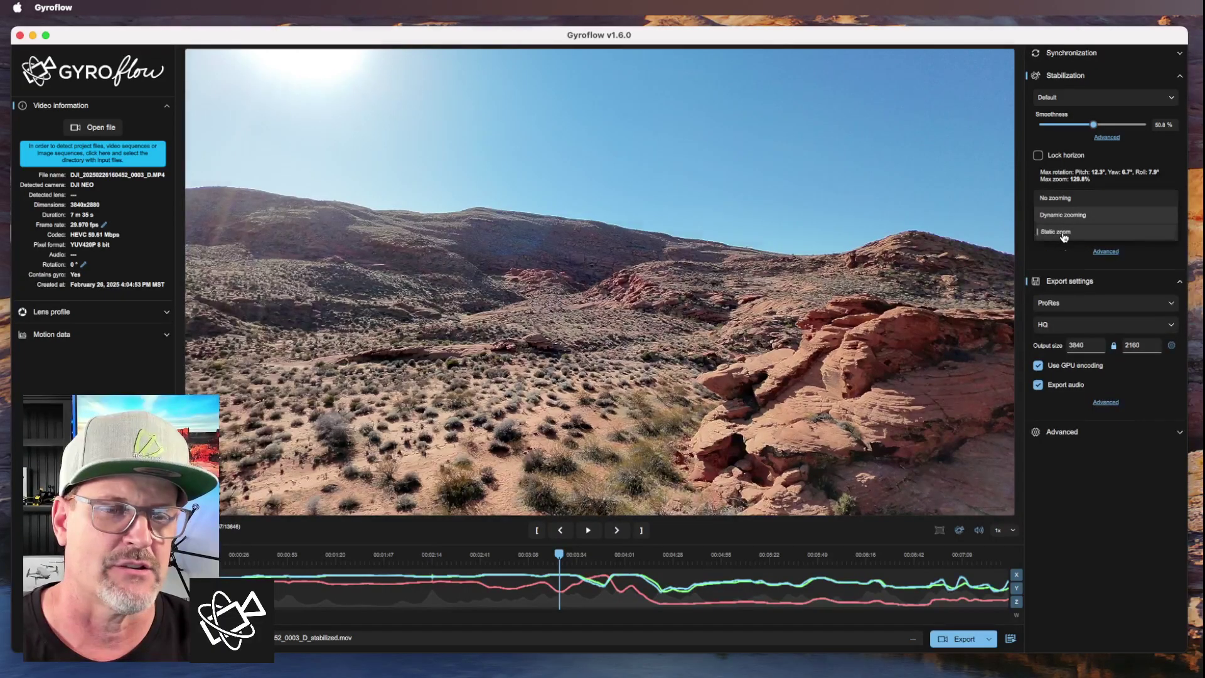
pyautogui.click(1064, 232)
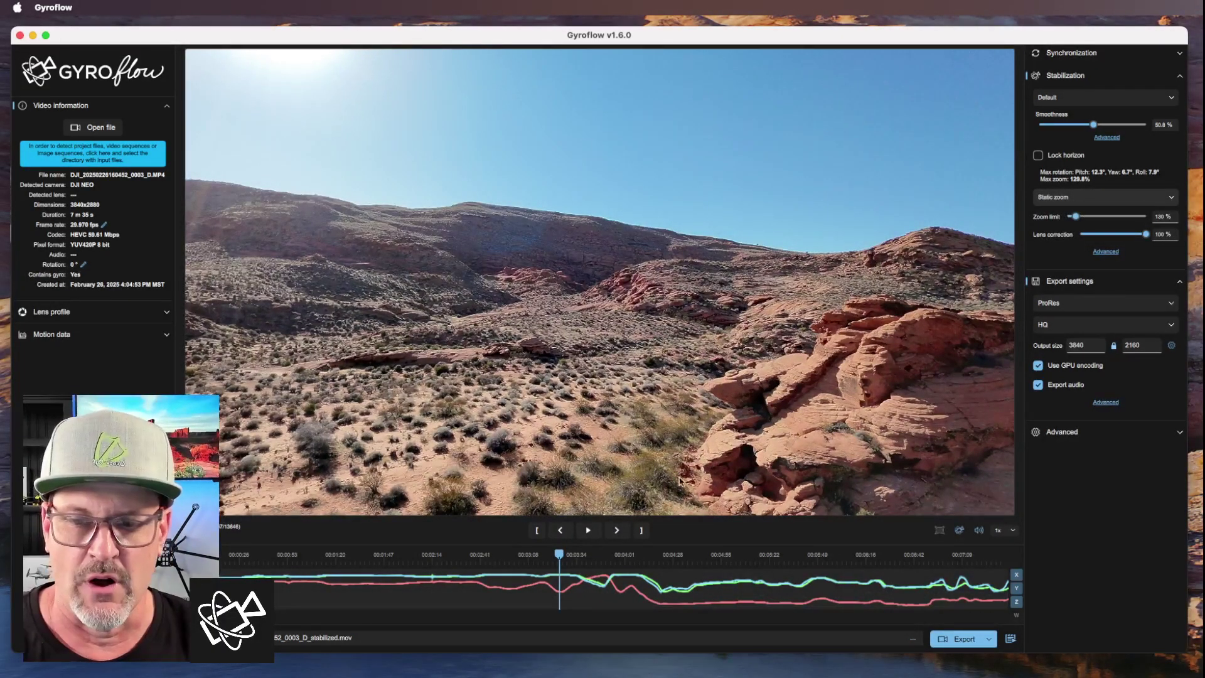
pyautogui.click(589, 531)
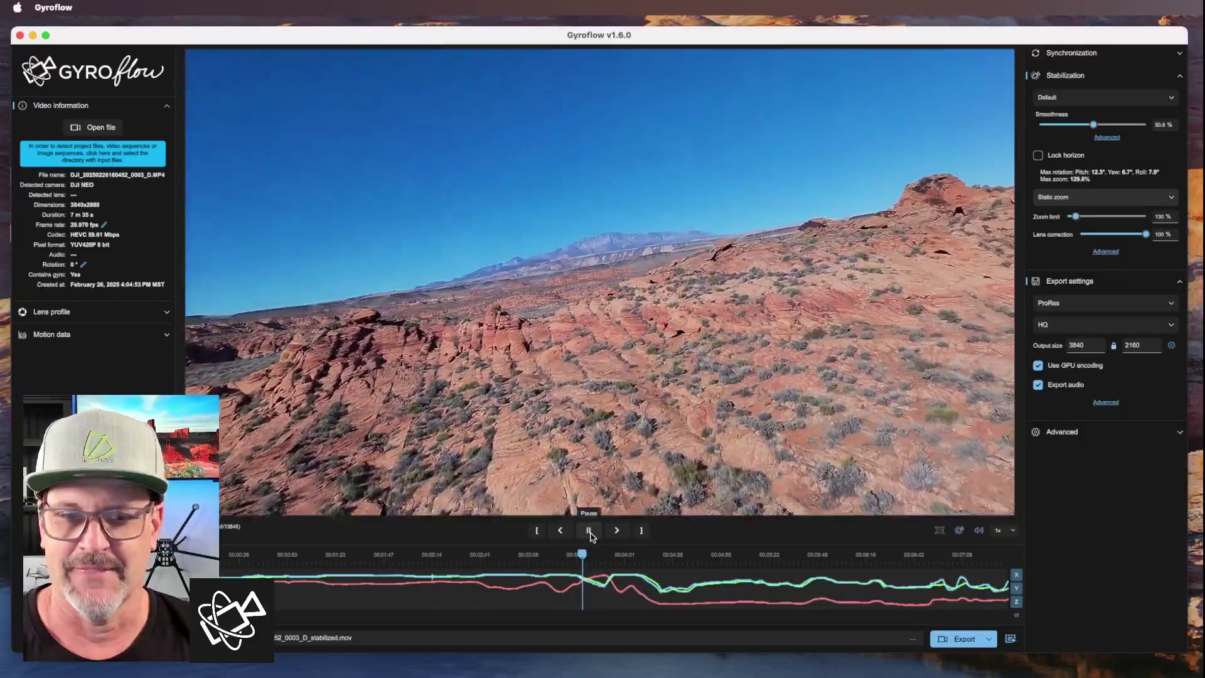
pyautogui.click(589, 534)
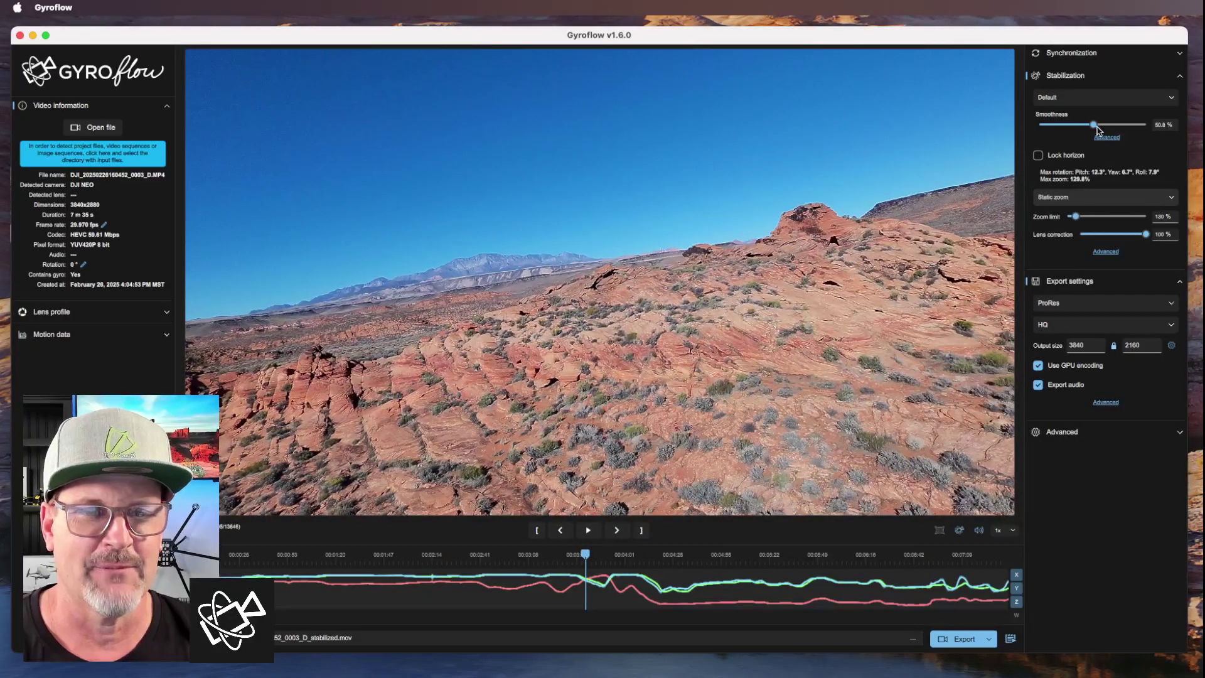
# Return to dynamic zooming and play the preview, pausing around 00:04:28
pyautogui.click(1091, 198)
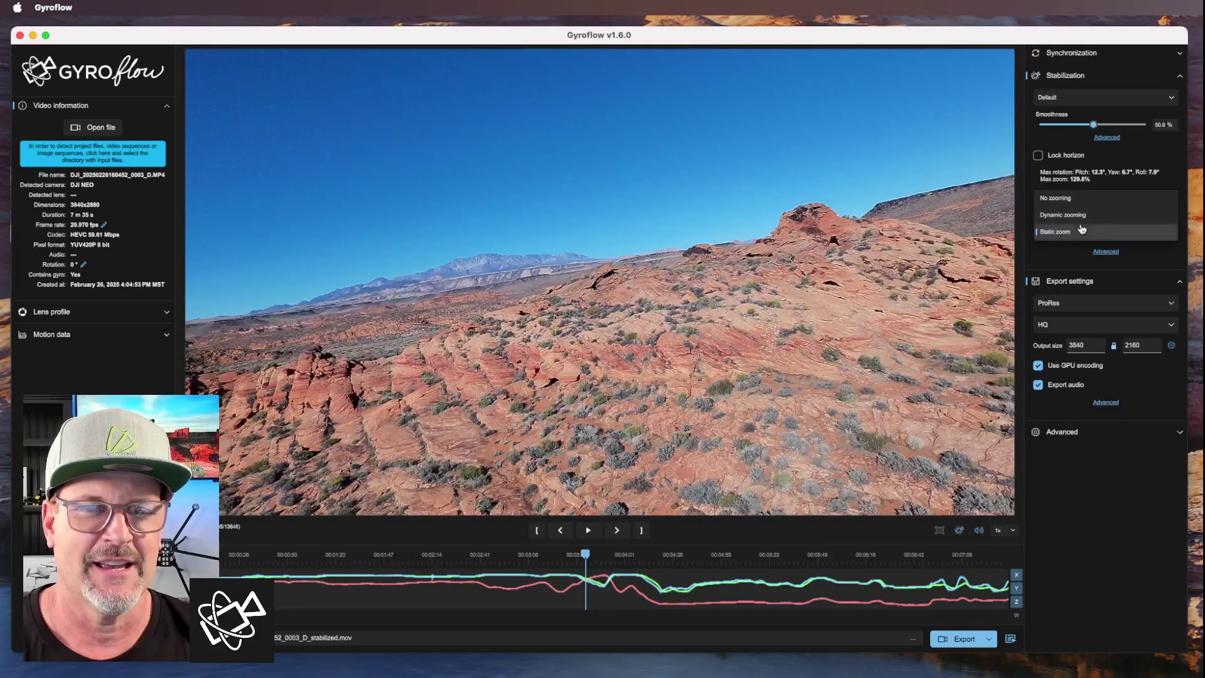
pyautogui.click(1087, 215)
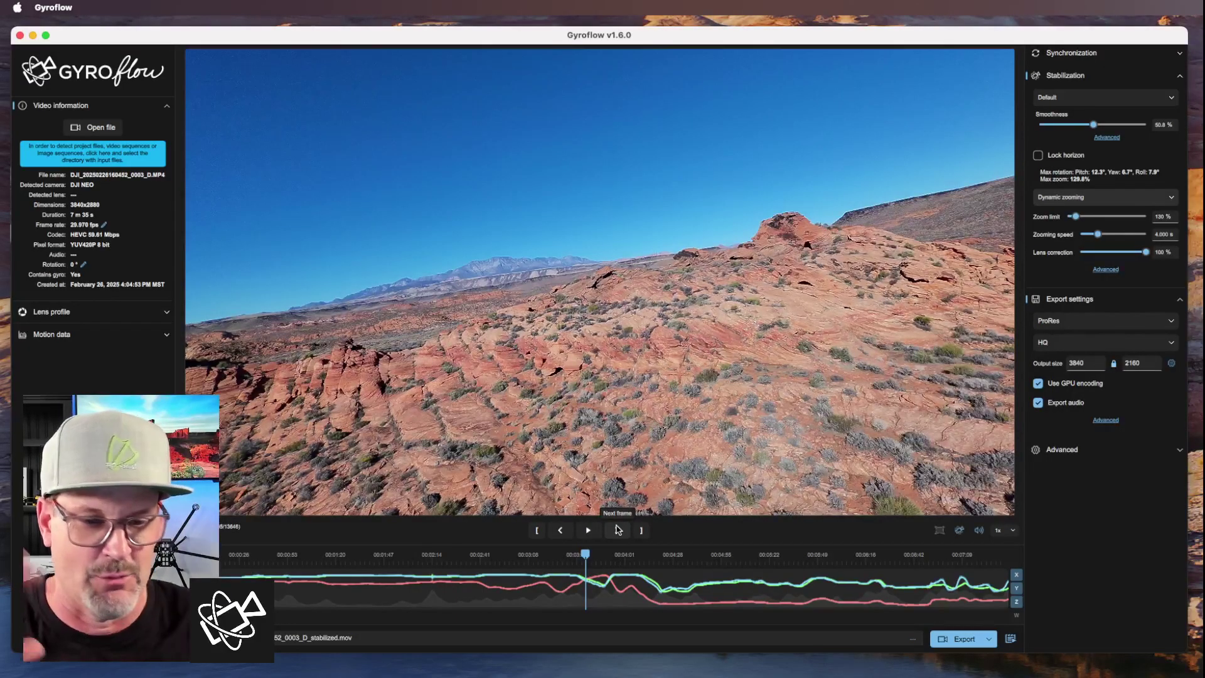
pyautogui.click(585, 534)
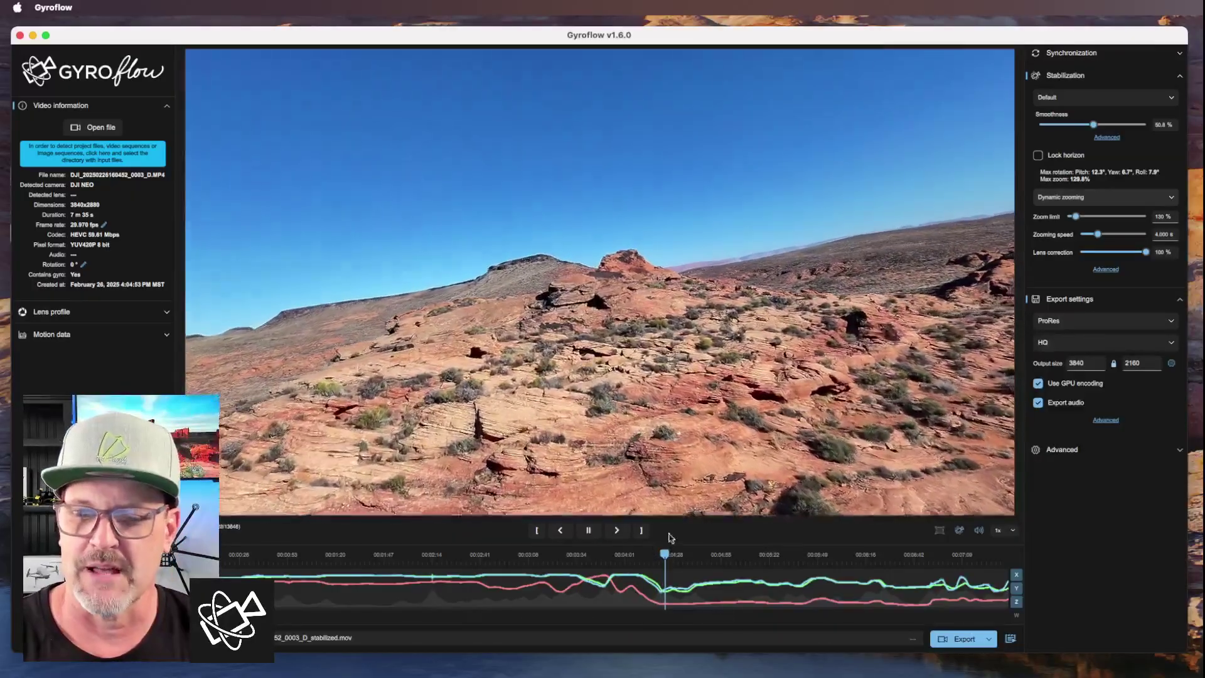
pyautogui.click(589, 531)
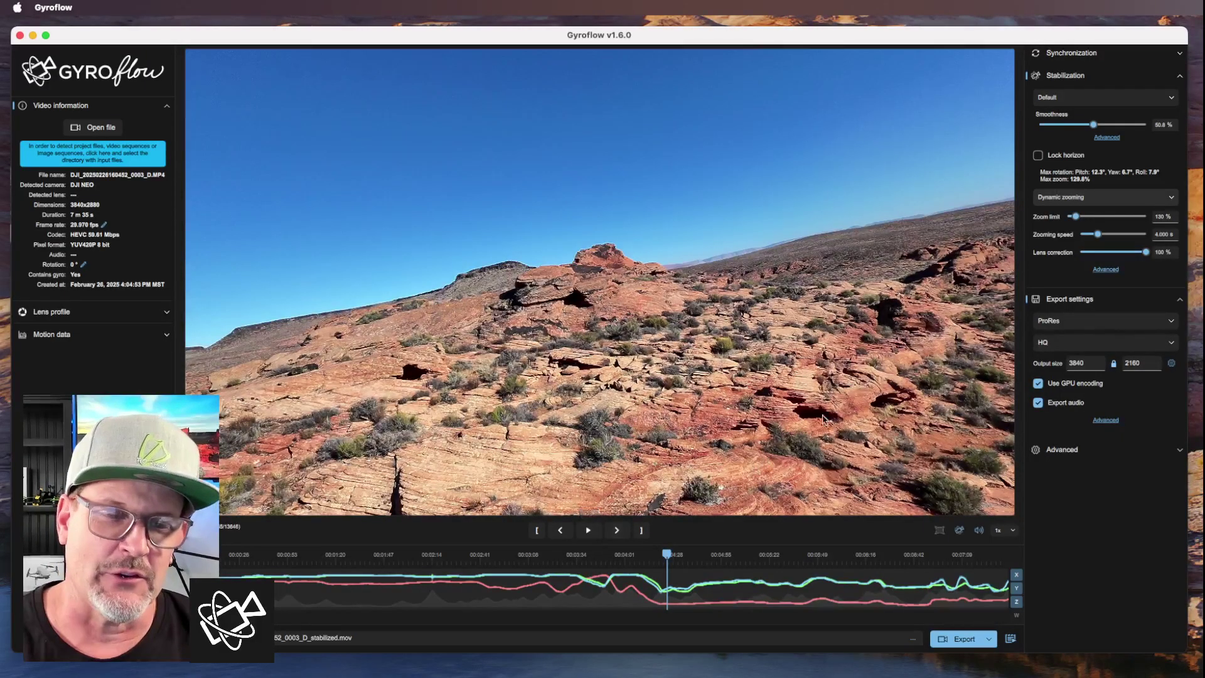
pyautogui.click(1074, 327)
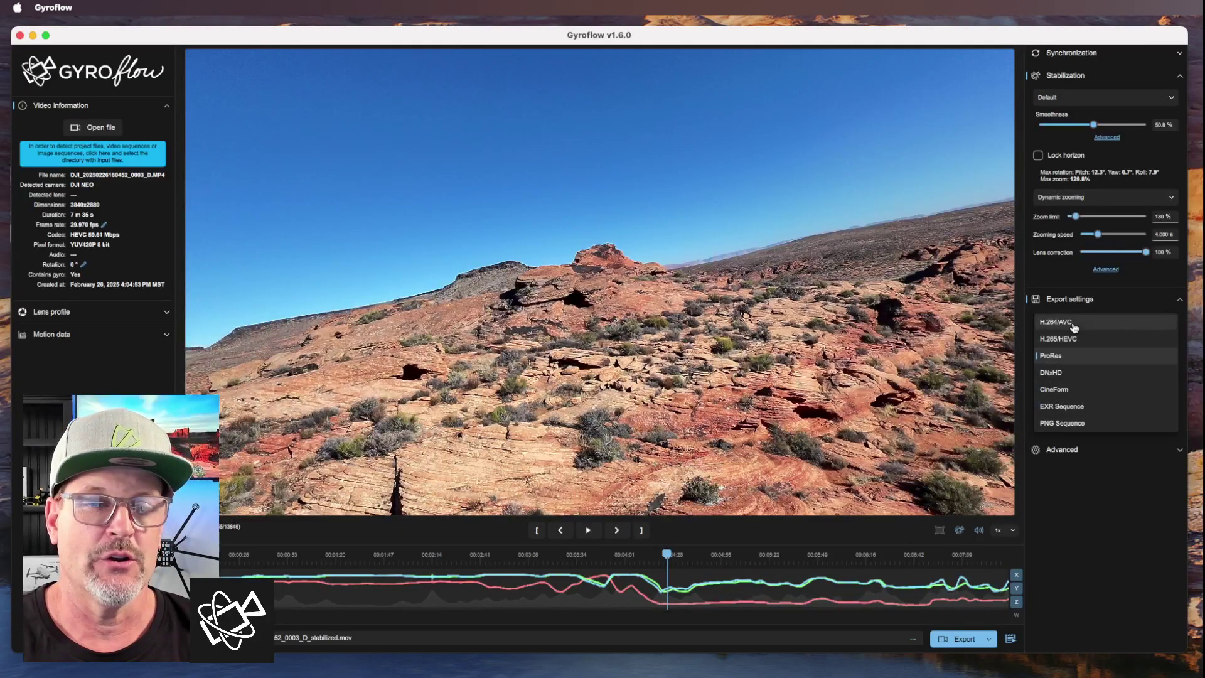
pyautogui.click(1068, 356)
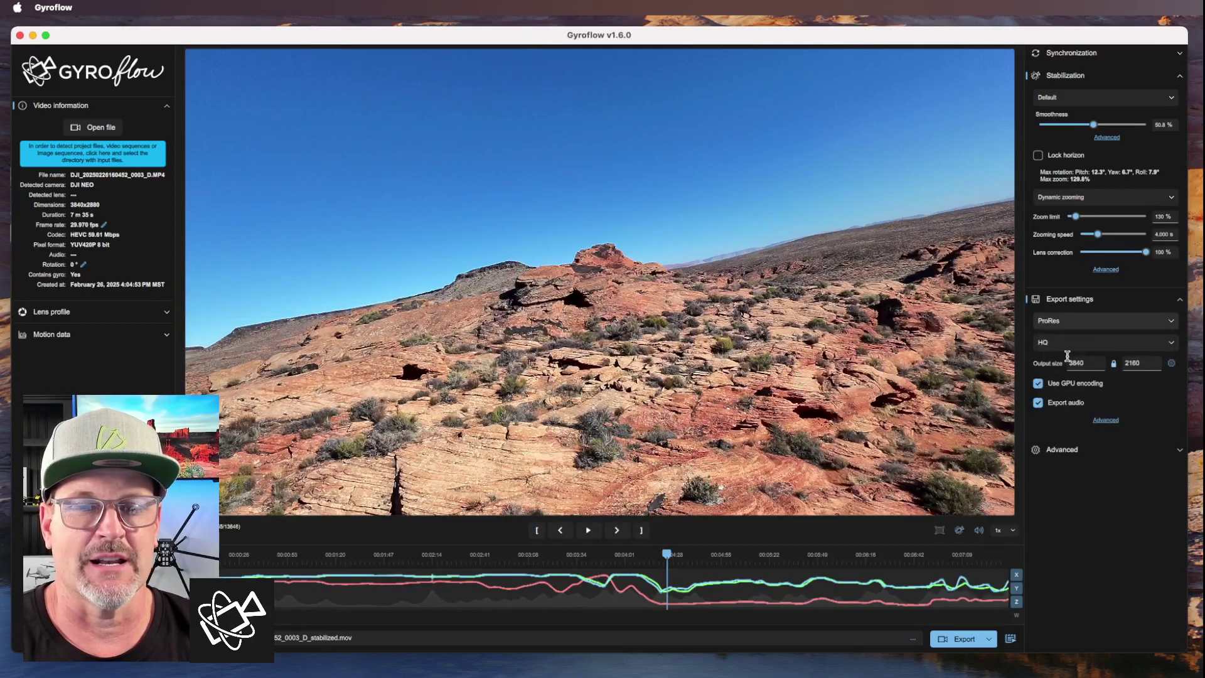
pyautogui.click(1170, 346)
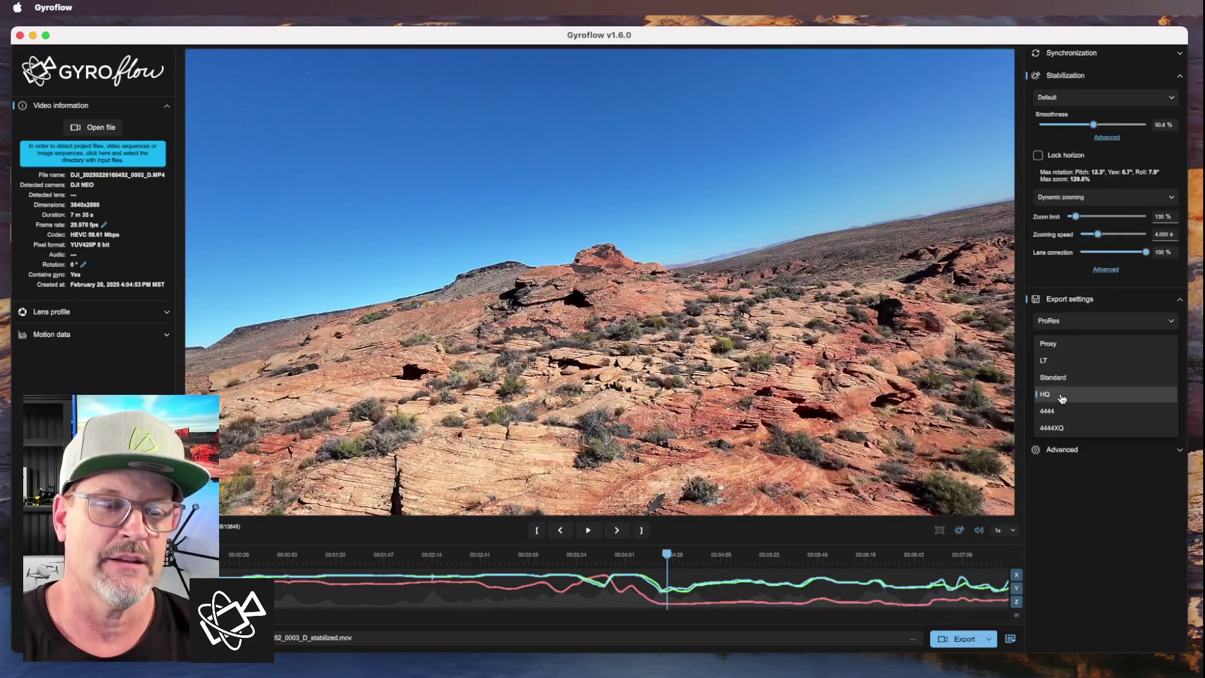
pyautogui.click(993, 379)
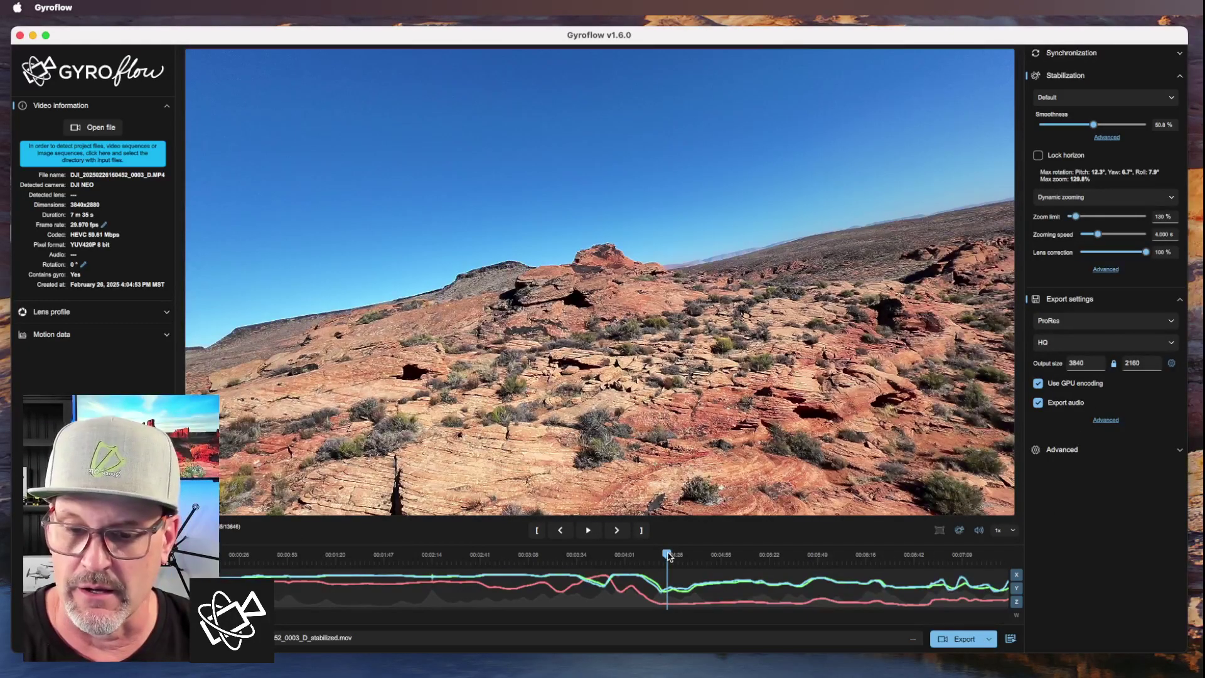
# Extend the trim end to the clip's end so the full clip exports, then show extra export options
pyautogui.click(643, 530)
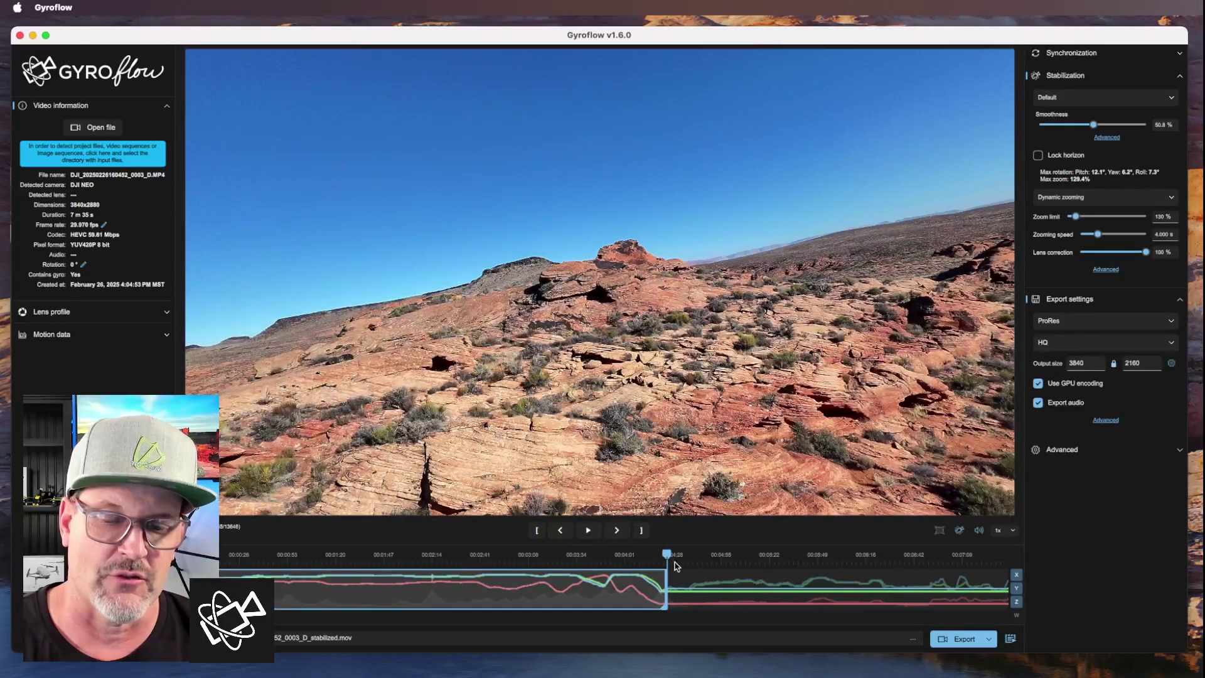
pyautogui.click(686, 584)
pyautogui.moveTo(699, 587); pyautogui.dragTo(1008, 617)
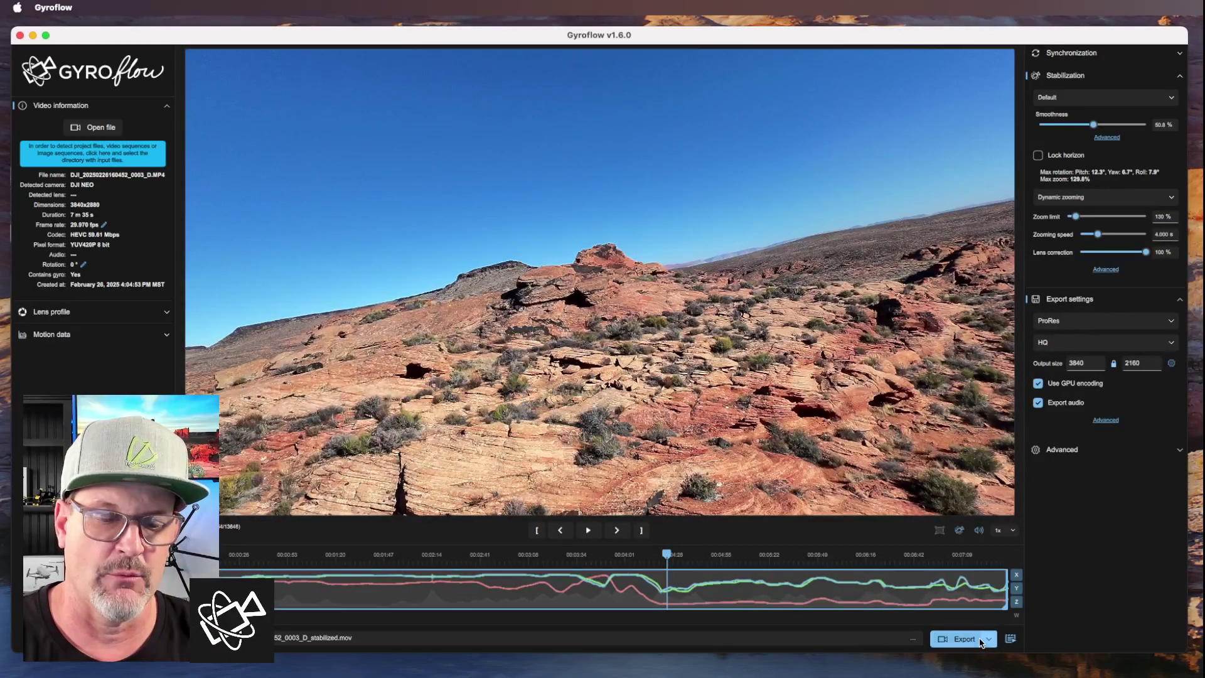
pyautogui.click(988, 640)
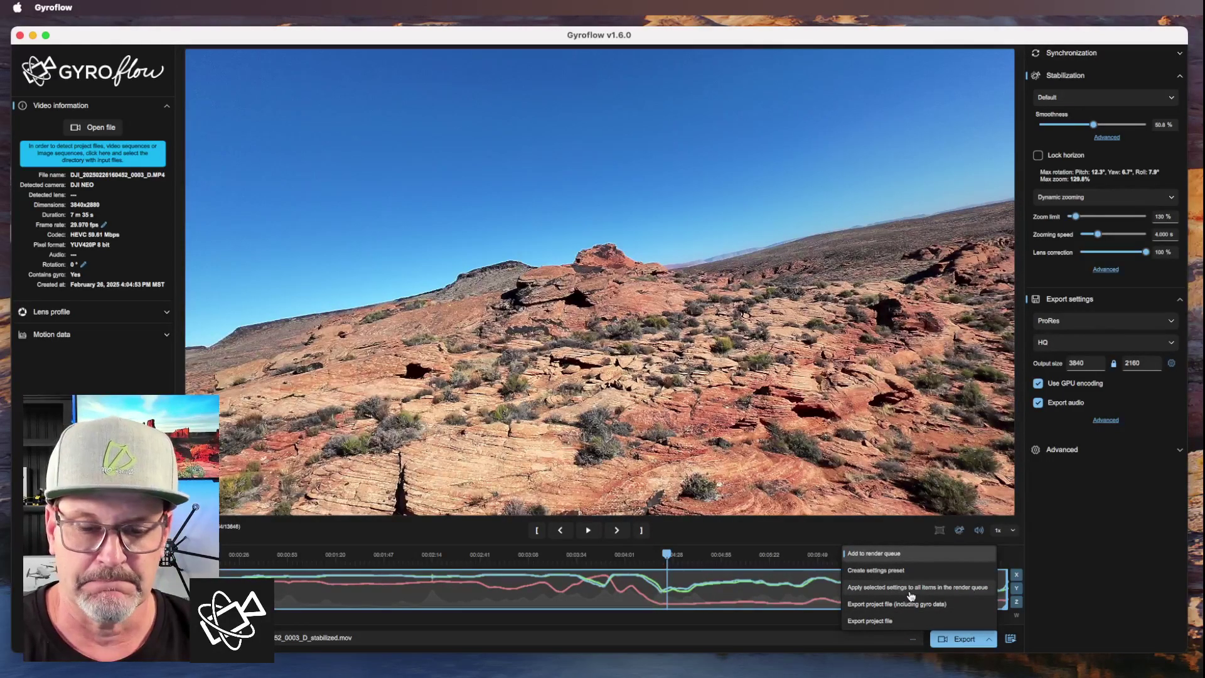
# Export the stabilized clip as a ProRes .mov into the Desktop folder
pyautogui.click(970, 640)
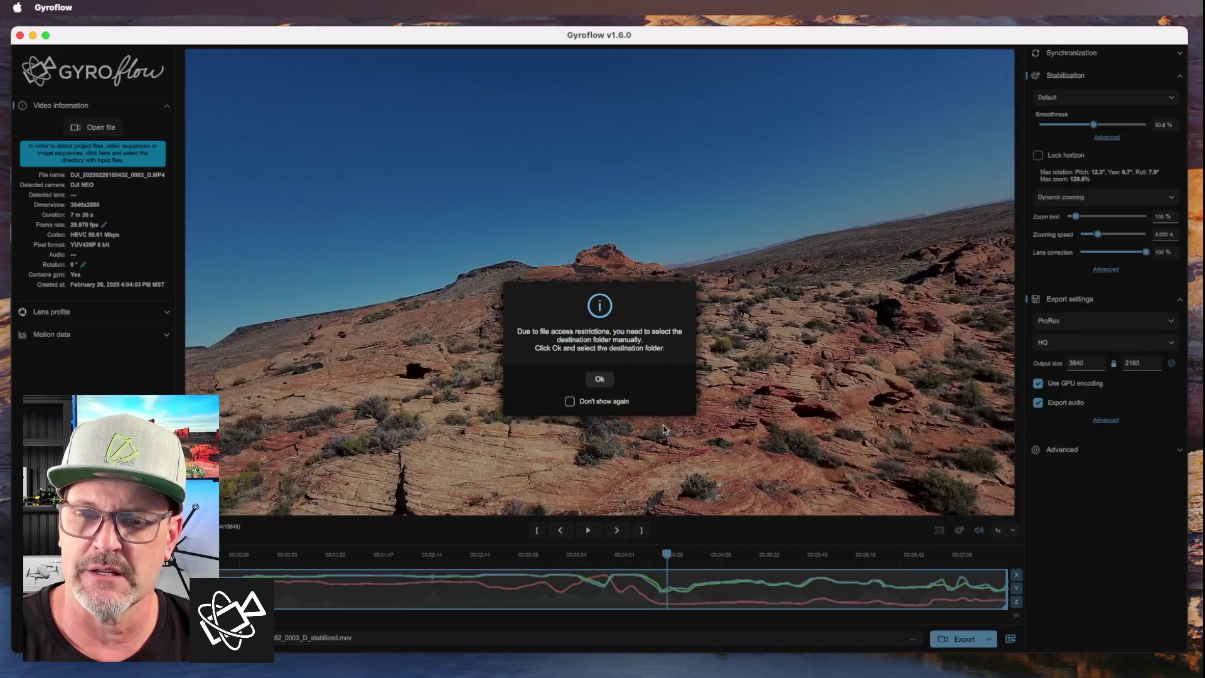
pyautogui.click(598, 380)
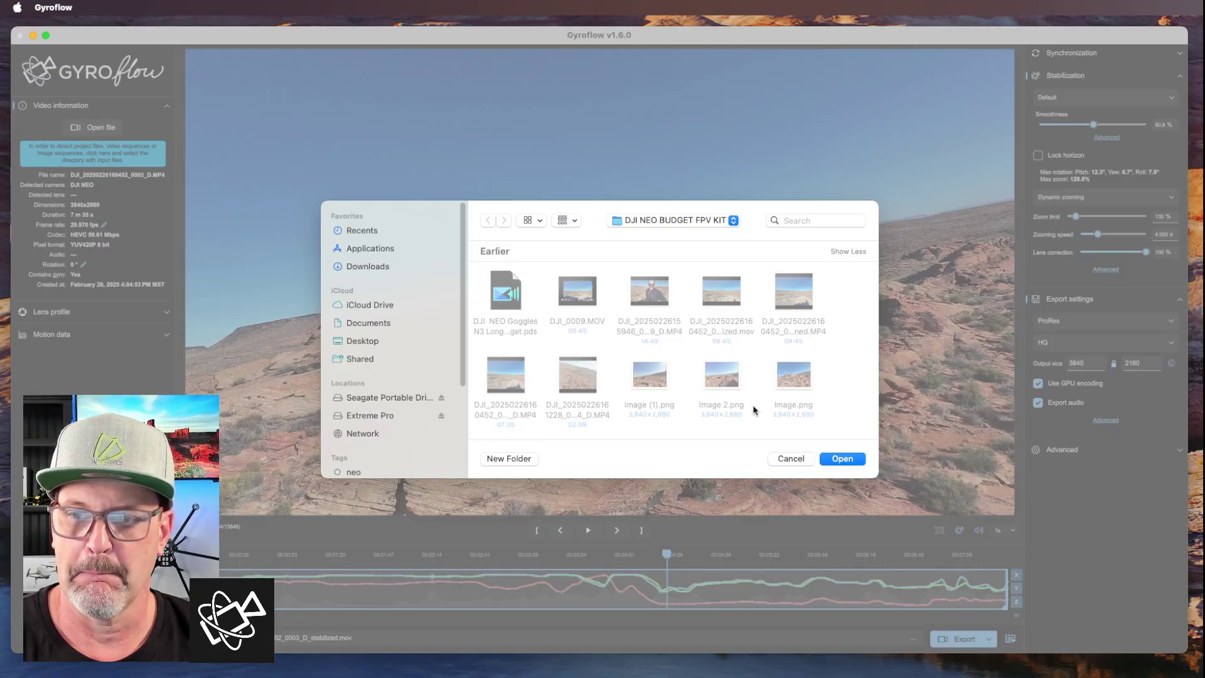
pyautogui.click(365, 343)
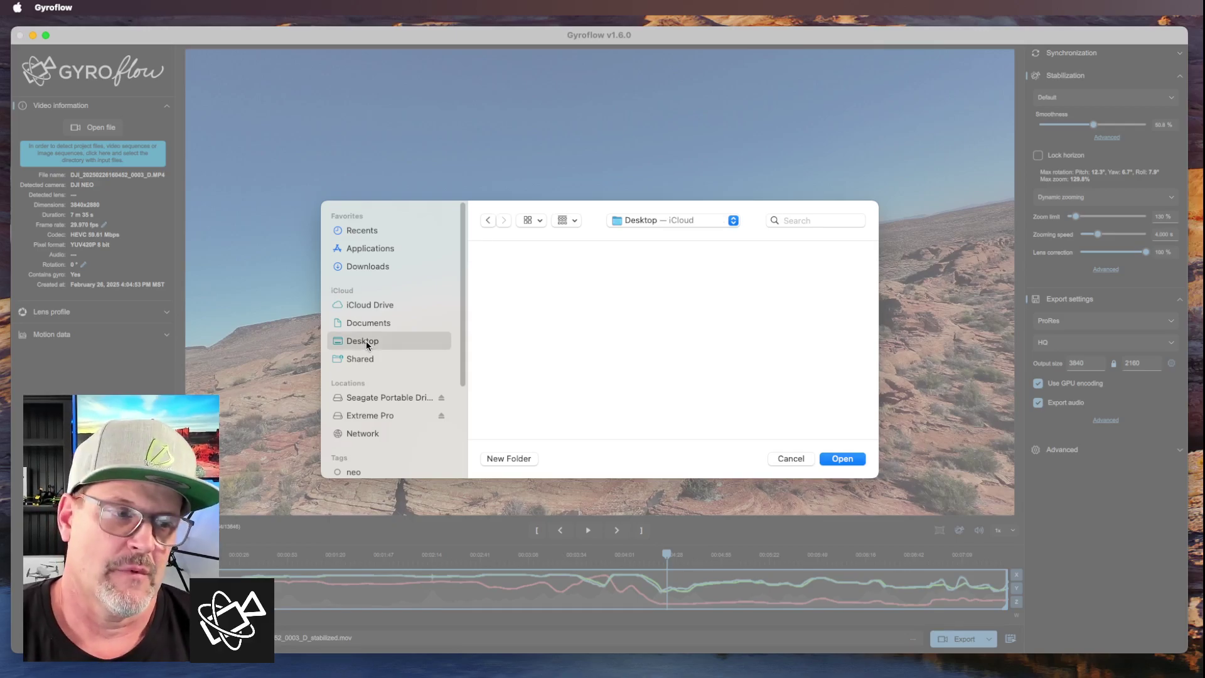
pyautogui.click(846, 461)
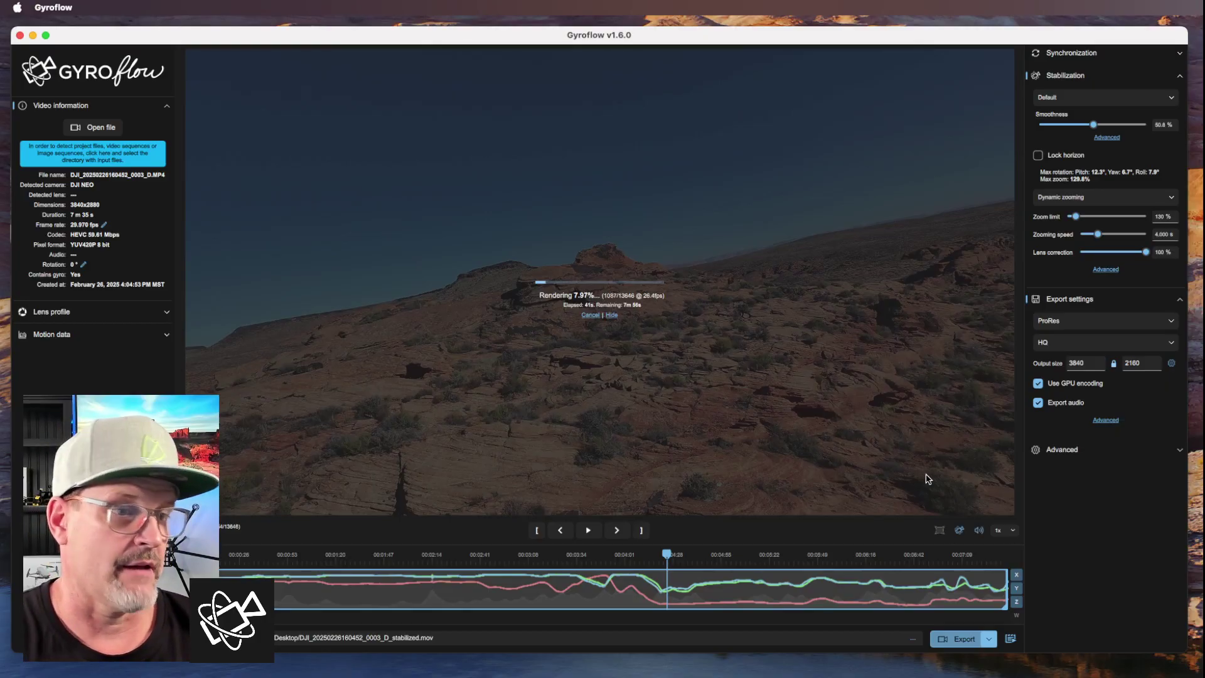
# Close the Rendering completed notice and switch to the rendered desert overlook footage
pyautogui.click(590, 315)
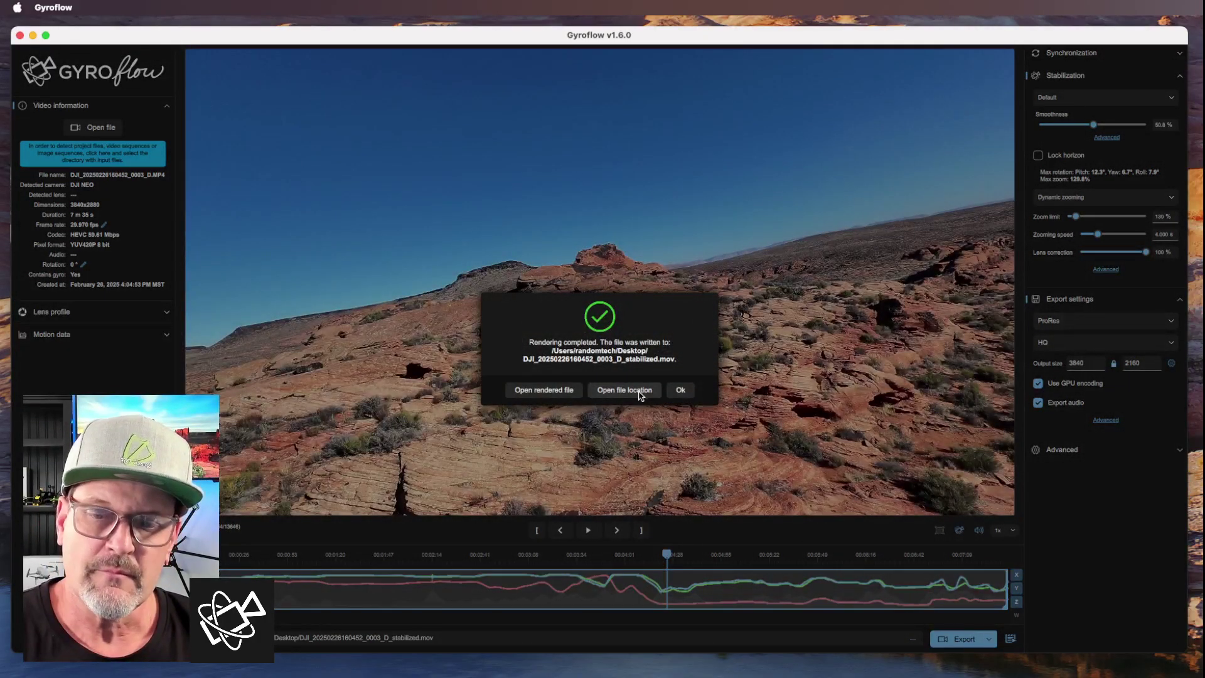
pyautogui.click(680, 392)
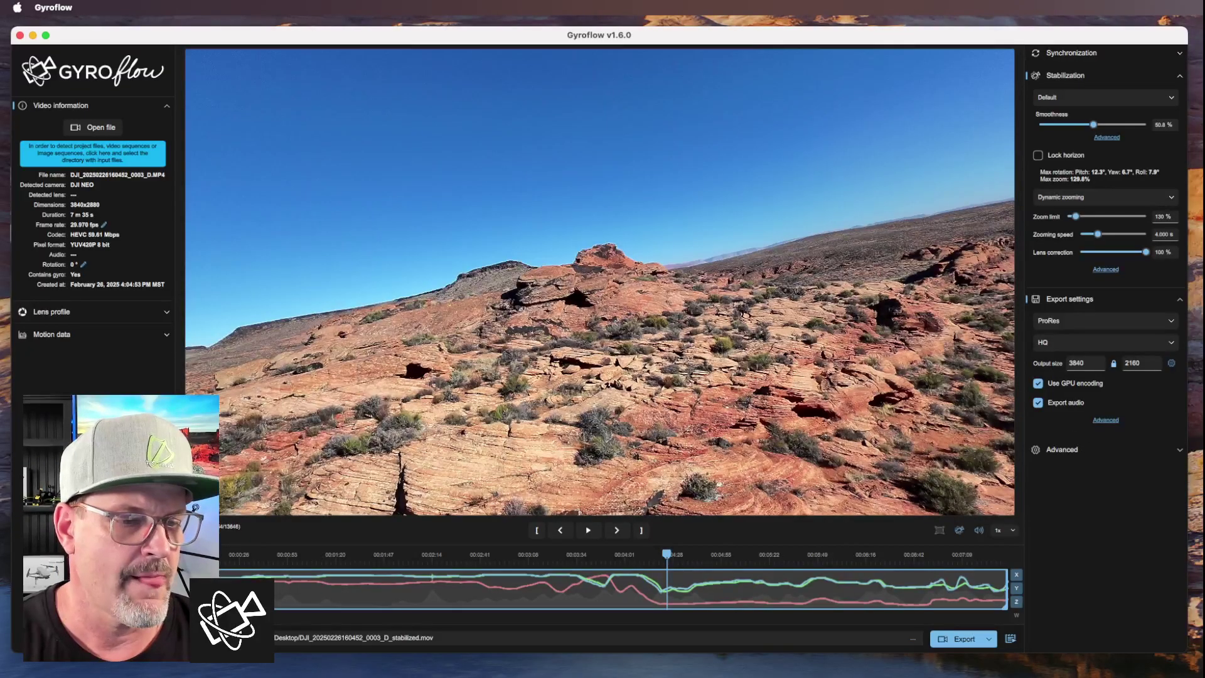
pyautogui.press('super+Tab')
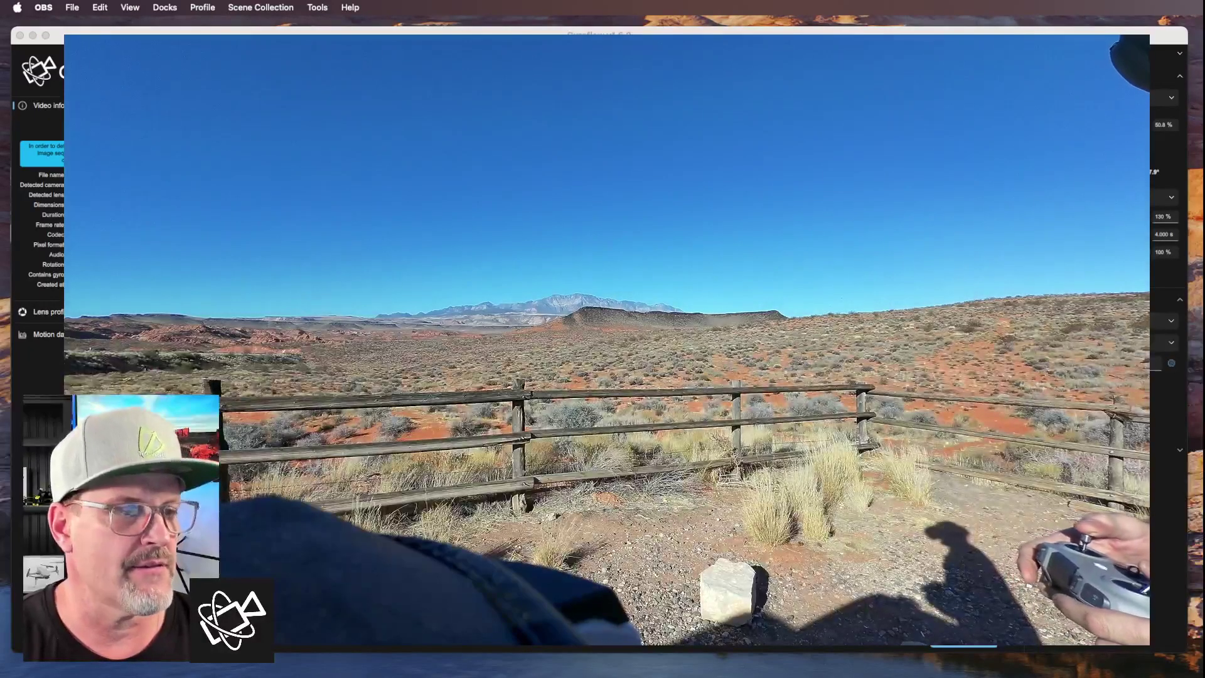